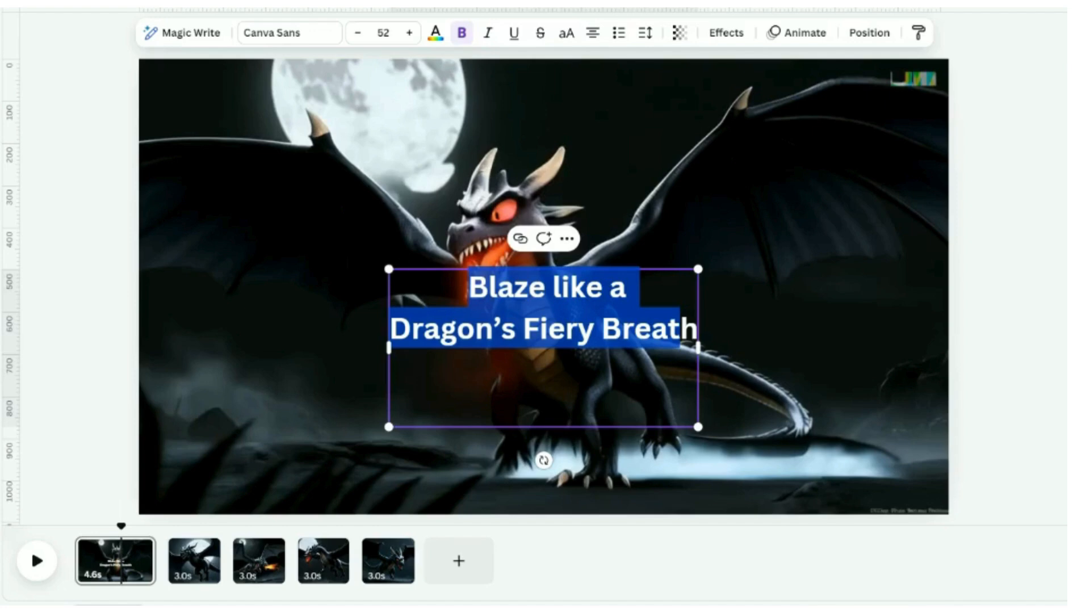
Set the "Blaze like a Dragon's Fiery Breath" text to the Archivo Black font at size 48
{"action": "left_click", "coordinate": [287, 33]}
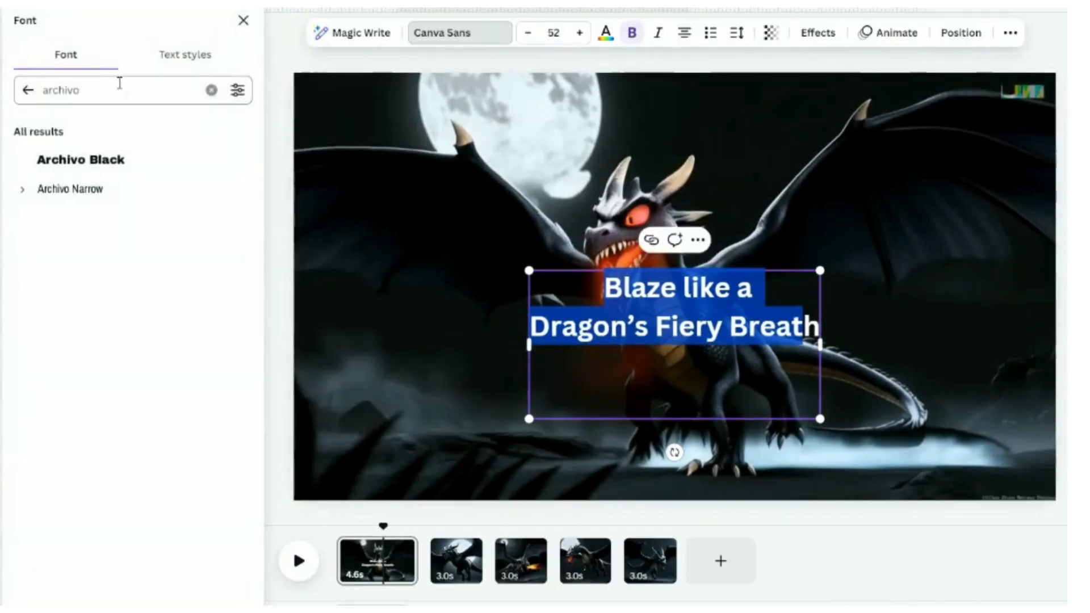
{"action": "left_click", "coordinate": [99, 159]}
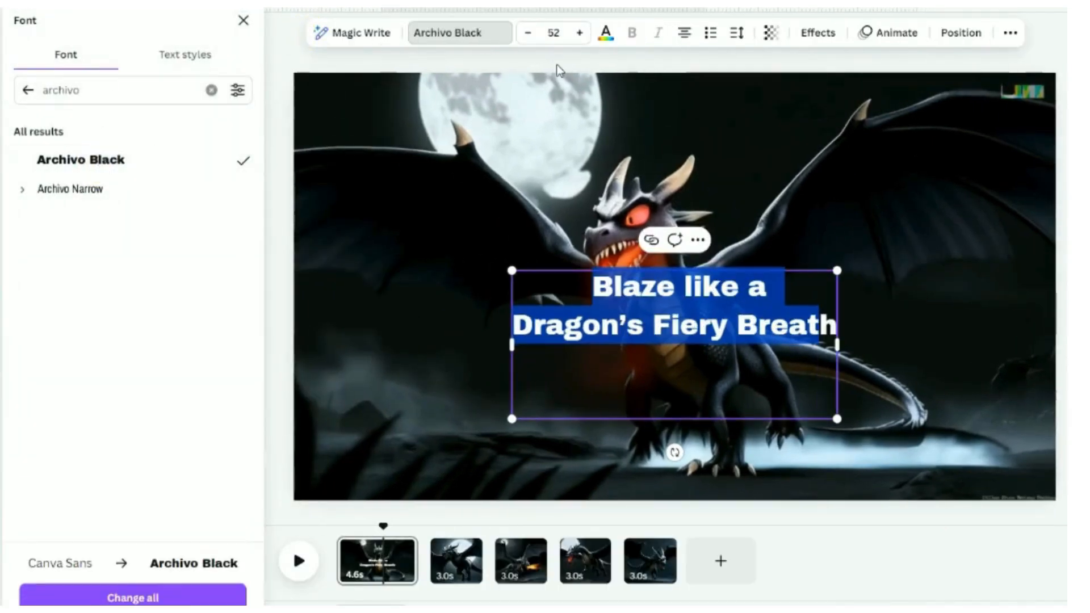
{"action": "left_click", "coordinate": [564, 33]}
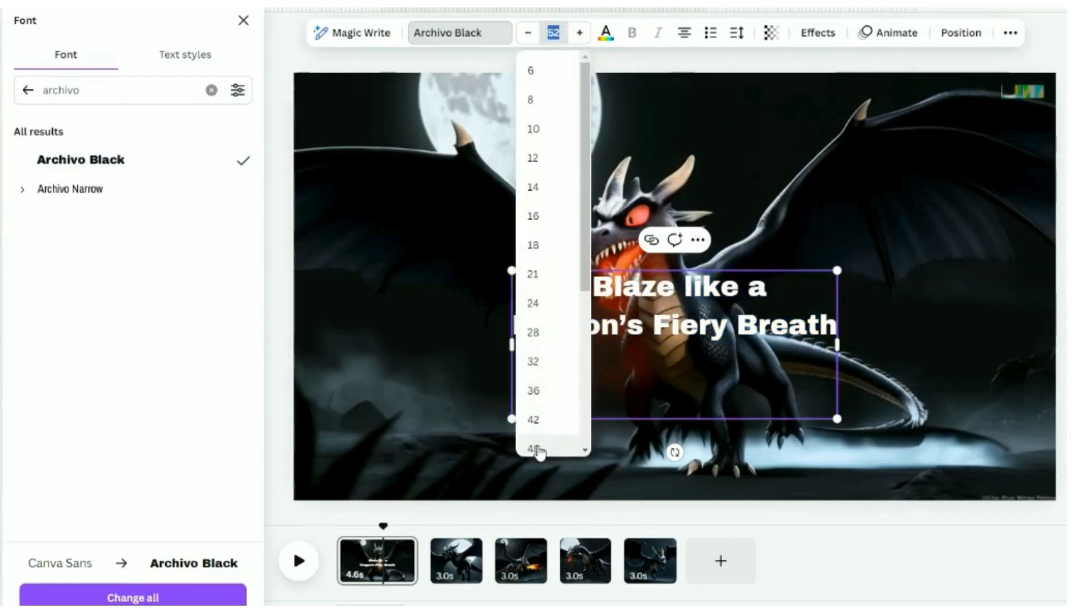
{"action": "left_click", "coordinate": [534, 448]}
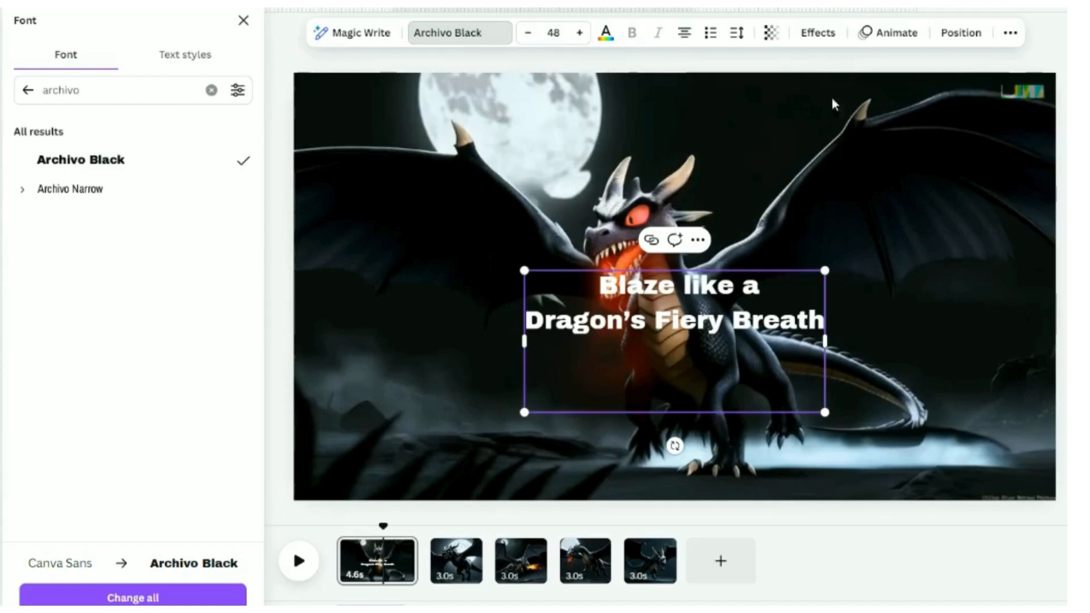
Apply the Neon text effect to the dragon breath title with an intensity of 50
{"action": "left_click", "coordinate": [820, 34]}
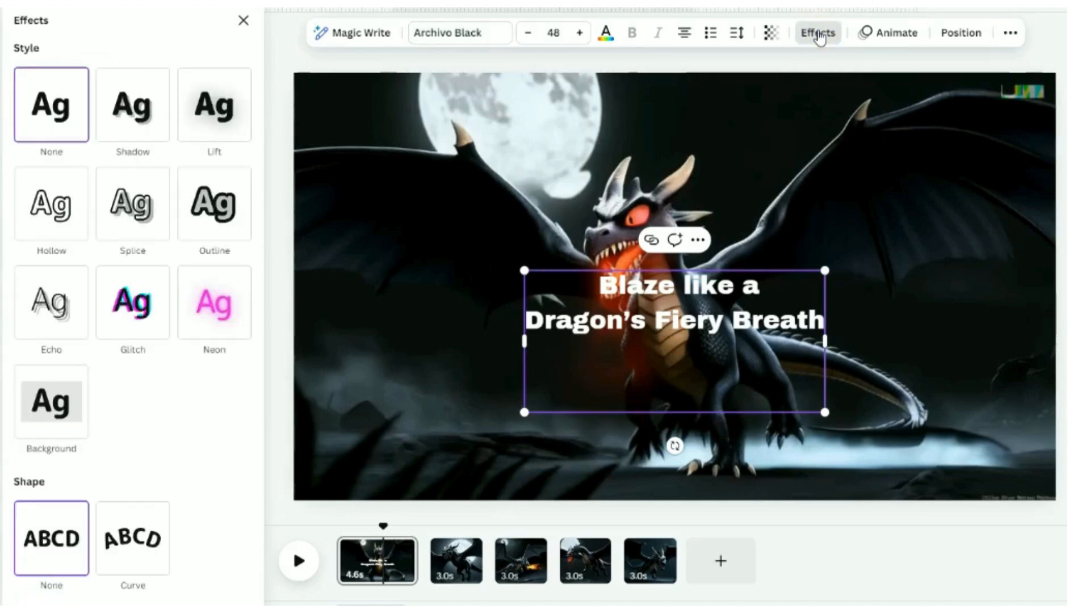
{"action": "left_click", "coordinate": [225, 313]}
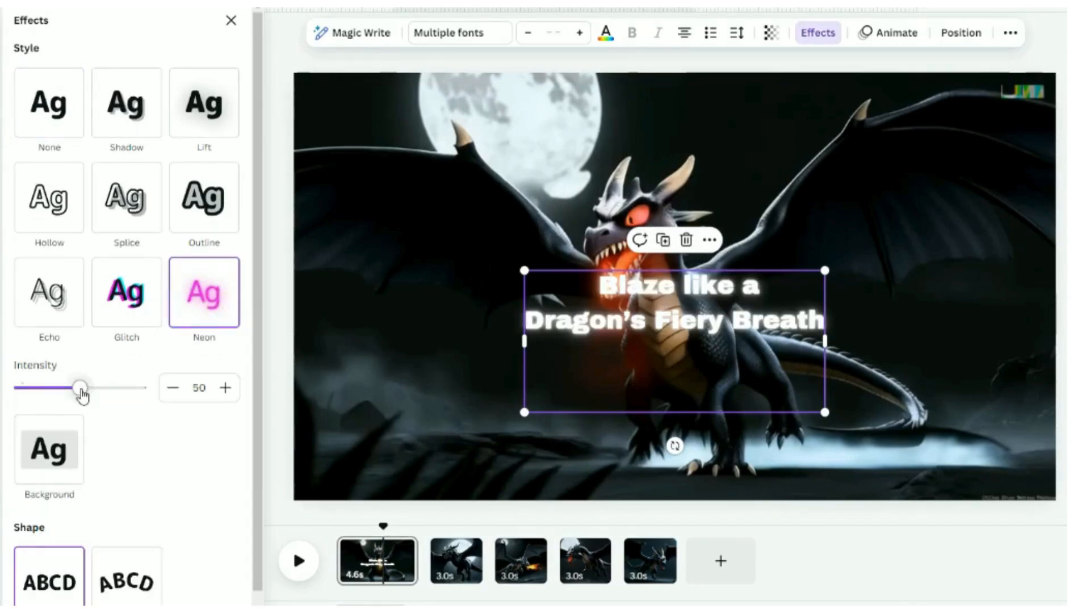
{"action": "mouse_move", "coordinate": [79, 388]}
{"action": "left_mouse_down"}
{"action": "mouse_move", "coordinate": [135, 392]}
{"action": "mouse_move", "coordinate": [79, 389]}
{"action": "left_mouse_up"}
Colour the dragon breath title red and place it slightly lower over the dragon's body
{"action": "left_click", "coordinate": [606, 34]}
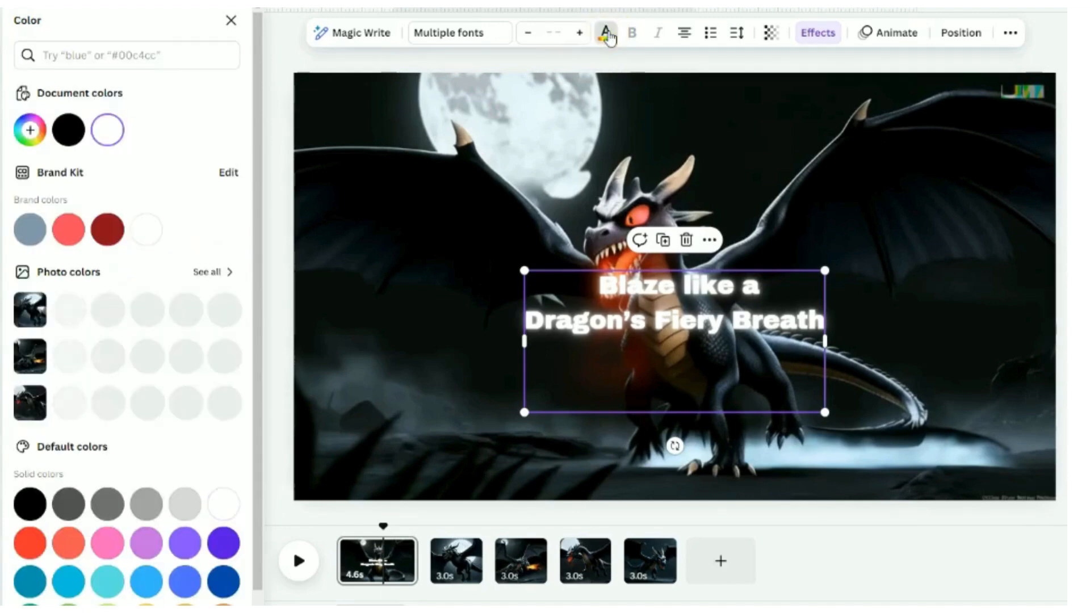
{"action": "left_click", "coordinate": [68, 230]}
{"action": "left_click", "coordinate": [69, 232]}
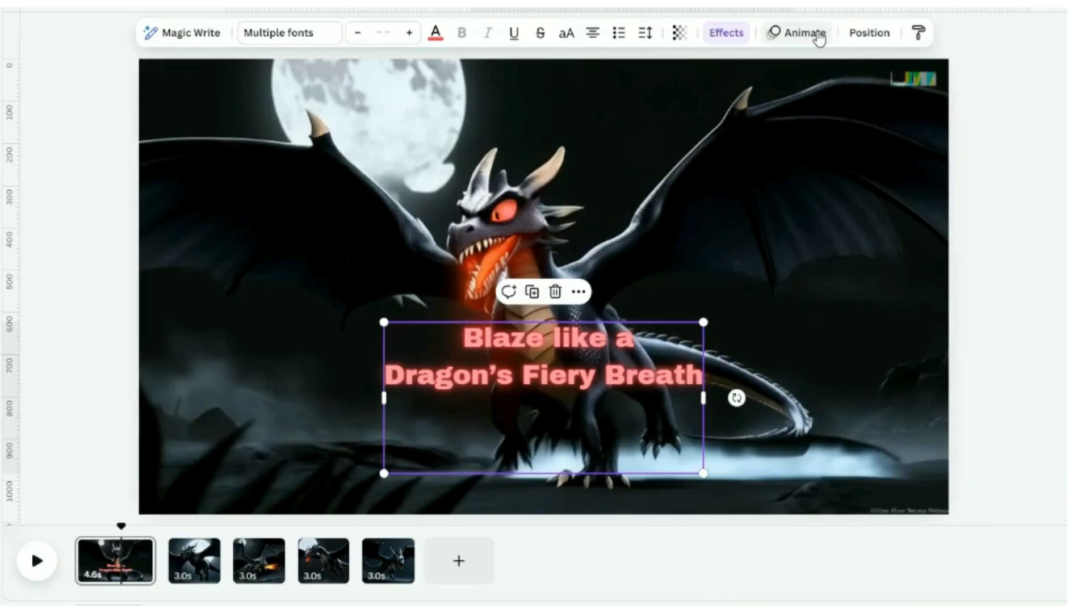
Apply the Spread text animation to the "Blaze like a Dragon's Fiery Breath" title
{"action": "left_click", "coordinate": [815, 37]}
{"action": "left_click", "coordinate": [185, 59]}
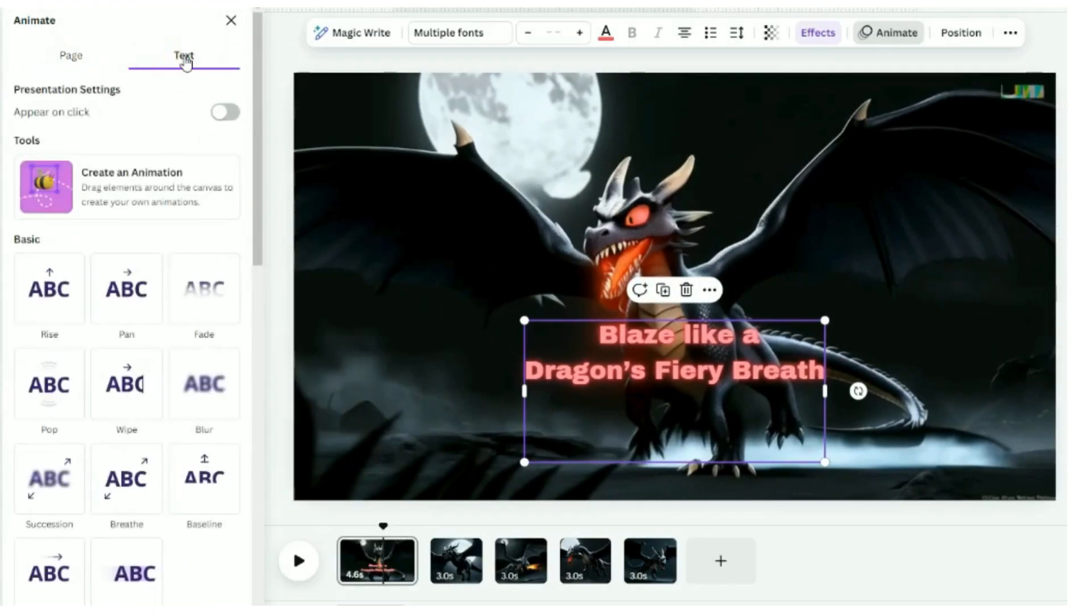
{"action": "scroll", "coordinate": [199, 477], "scroll_direction": "down", "scroll_amount": 10}
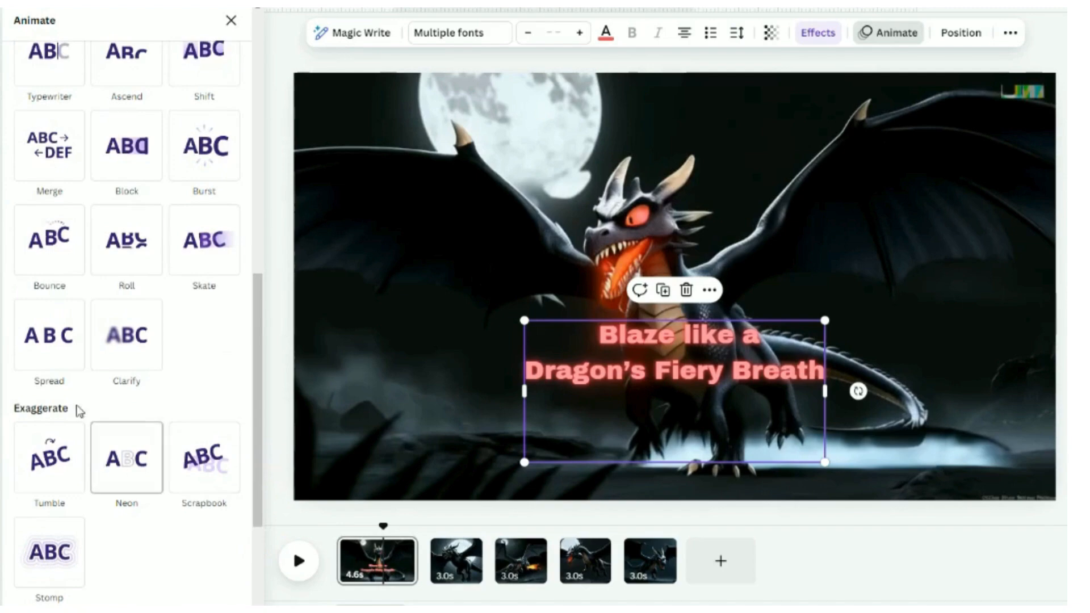
{"action": "left_click", "coordinate": [59, 350]}
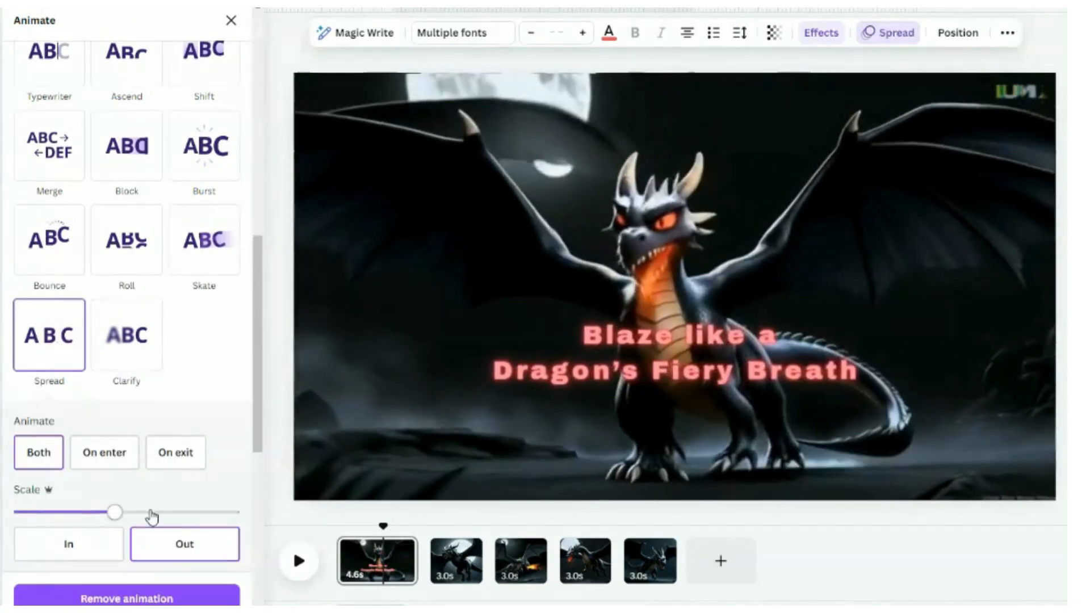
Slightly reduce the Spread animation's scale, animate on both enter and exit, and play the video to preview it
{"action": "left_click_drag", "start_coordinate": [257, 401], "coordinate": [256, 441]}
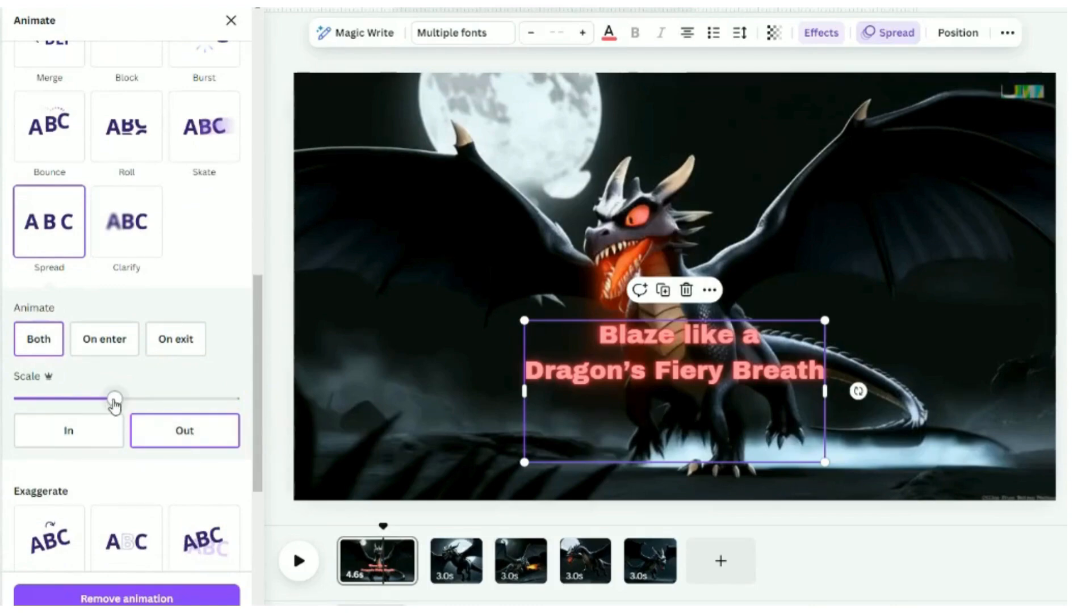
{"action": "mouse_move", "coordinate": [115, 399]}
{"action": "left_mouse_down"}
{"action": "mouse_move", "coordinate": [156, 403]}
{"action": "mouse_move", "coordinate": [110, 414]}
{"action": "left_mouse_up"}
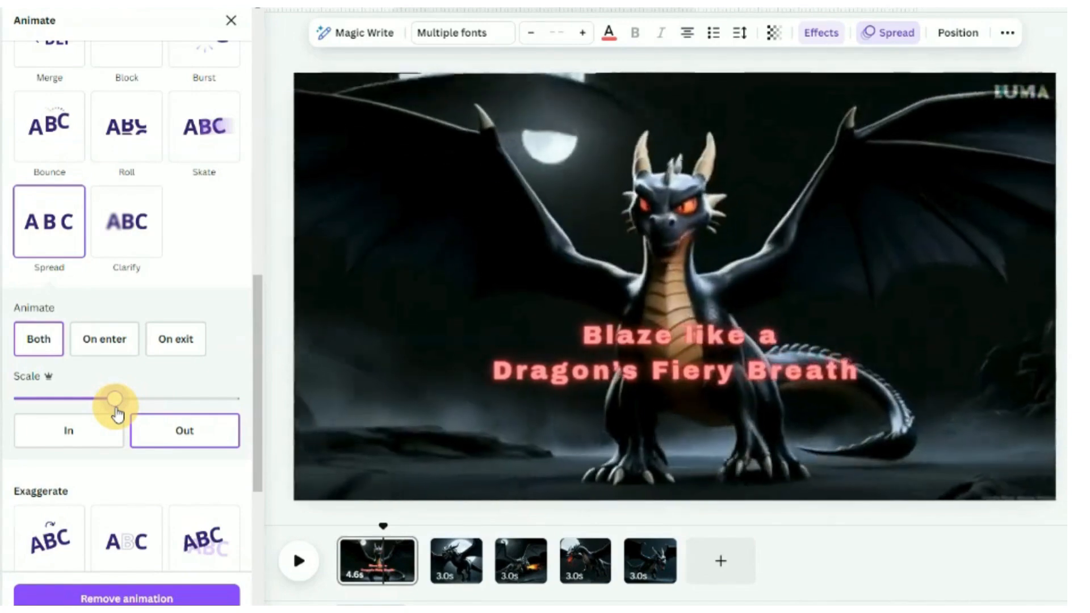
{"action": "left_click", "coordinate": [34, 339]}
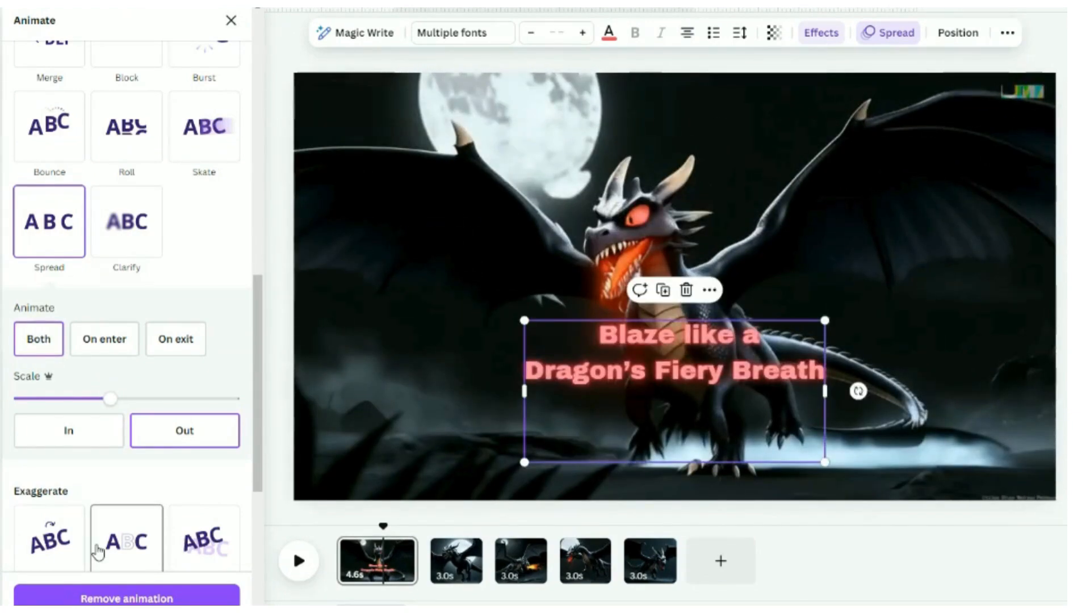
{"action": "left_click", "coordinate": [299, 561]}
{"action": "left_click", "coordinate": [299, 562]}
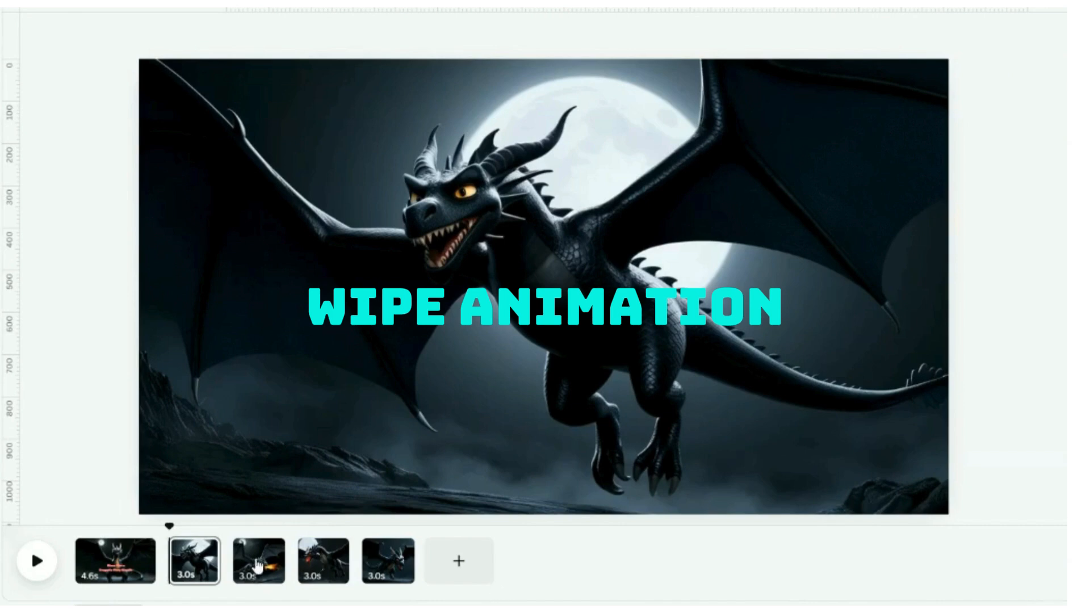
Add two subheadings to the second page, reading "Slice through the darkness like" and "A Dragon's Tail", one below the other
{"action": "left_click", "coordinate": [444, 365]}
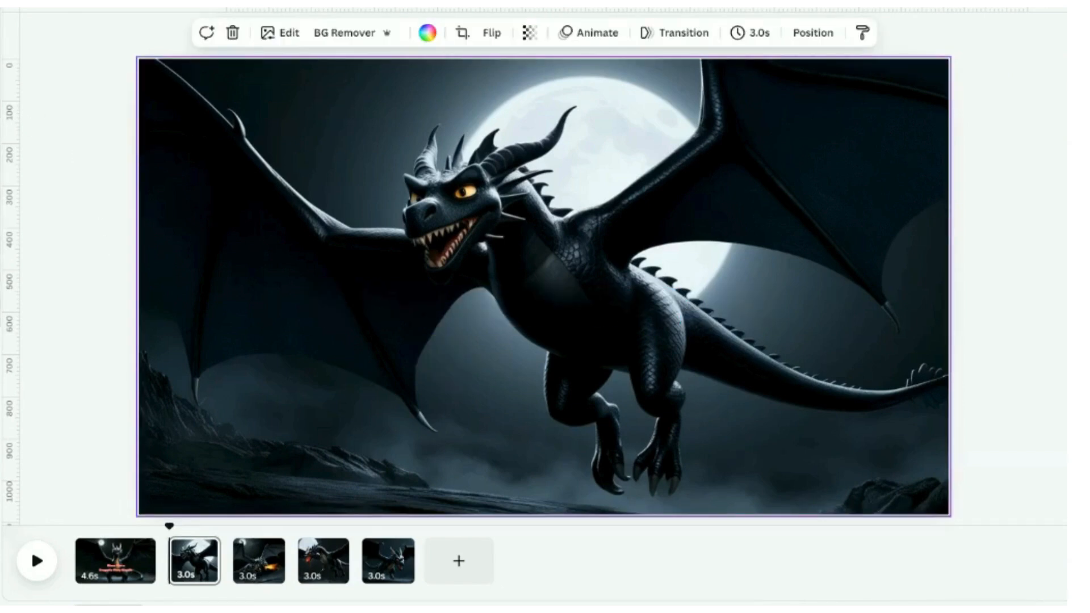
{"action": "left_click", "coordinate": [3, 134]}
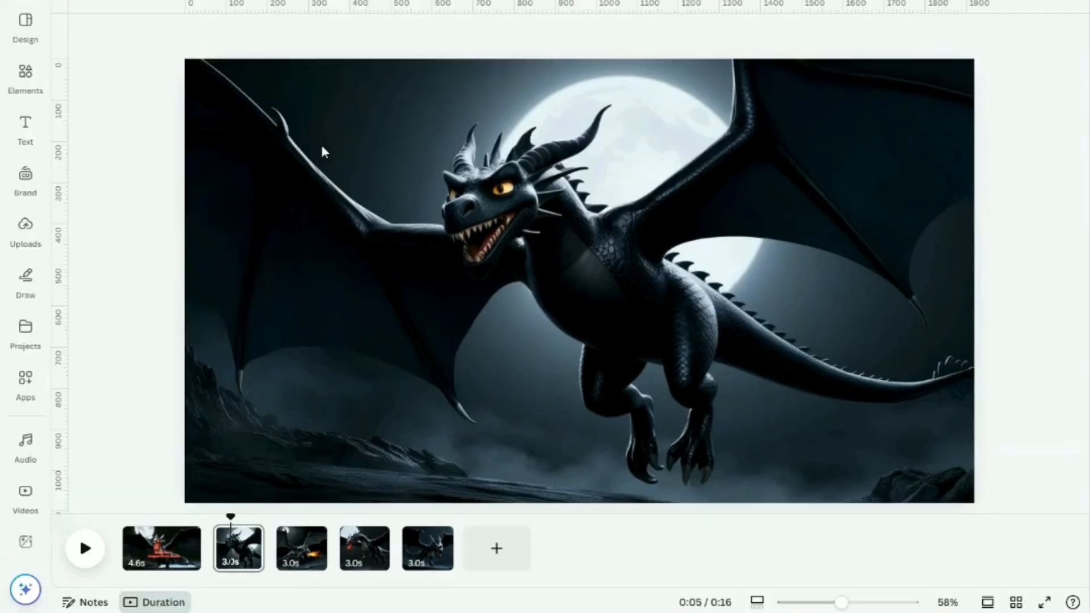
{"action": "left_click", "coordinate": [321, 145]}
{"action": "left_click", "coordinate": [26, 124]}
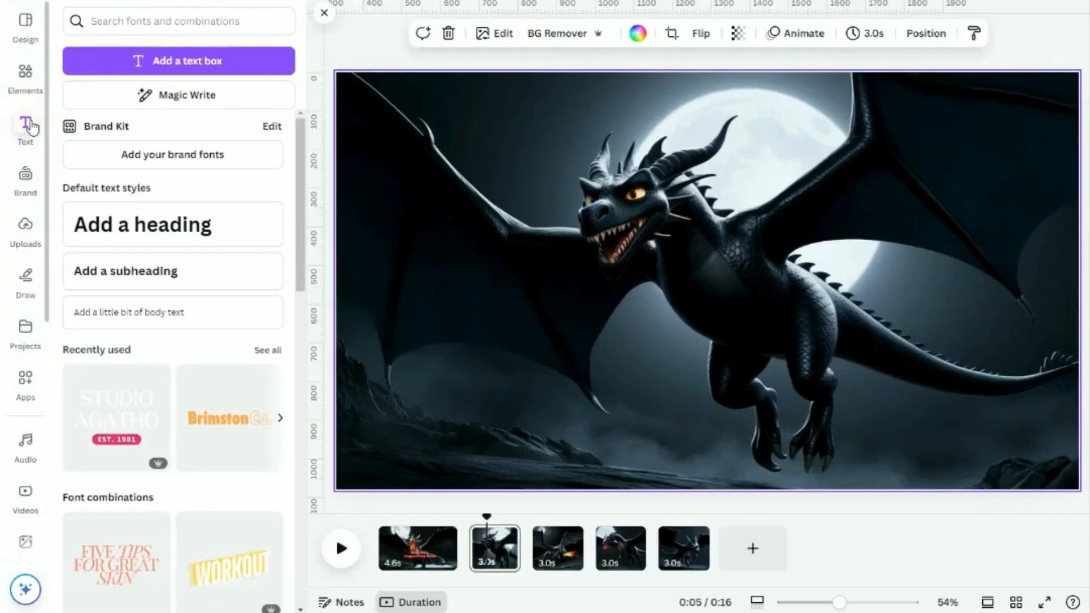
{"action": "left_click", "coordinate": [128, 272]}
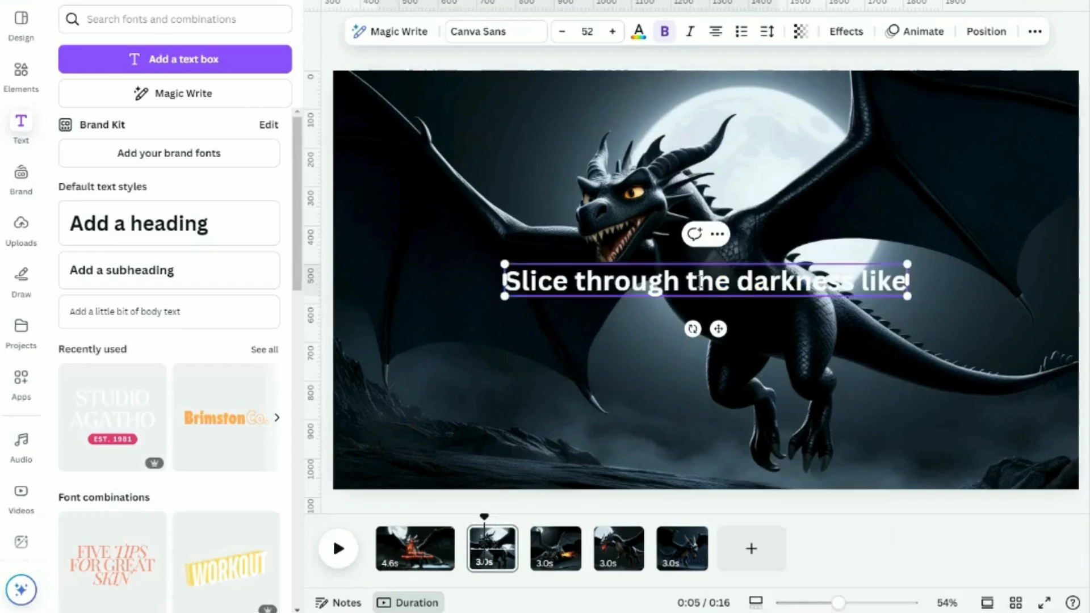
{"action": "left_click", "coordinate": [128, 272]}
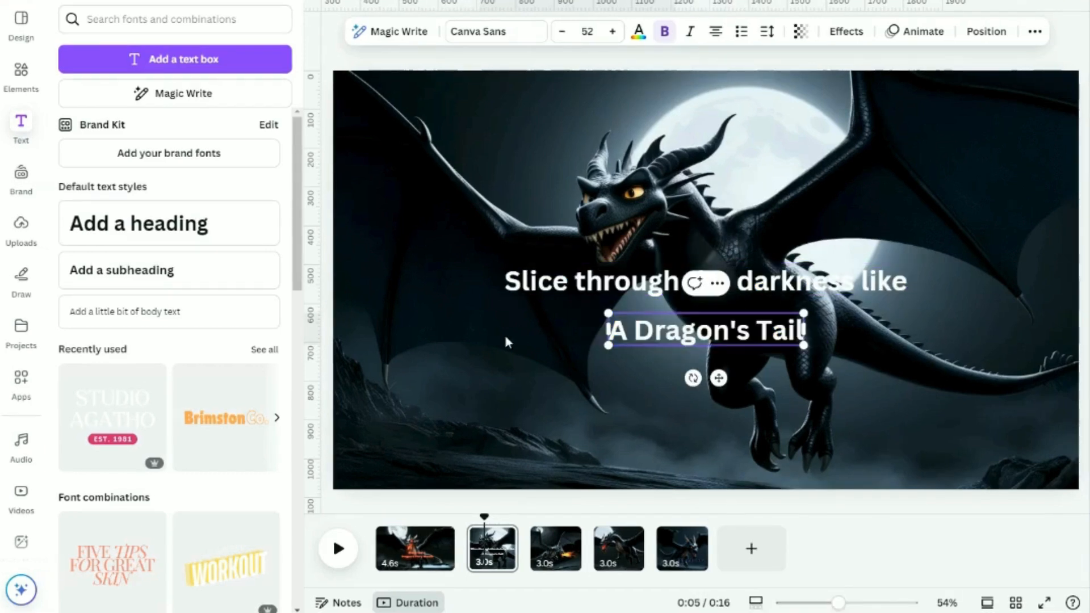
{"action": "left_click", "coordinate": [497, 342]}
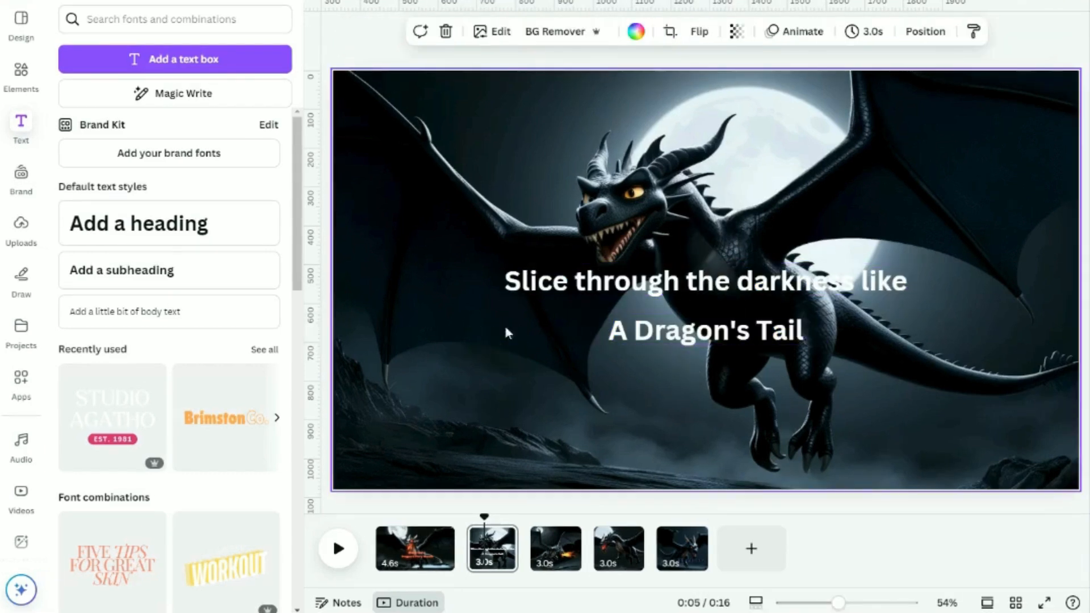
Set both subheadings on the second page to the Archivo Black font at size 56
{"action": "left_click", "coordinate": [546, 282]}
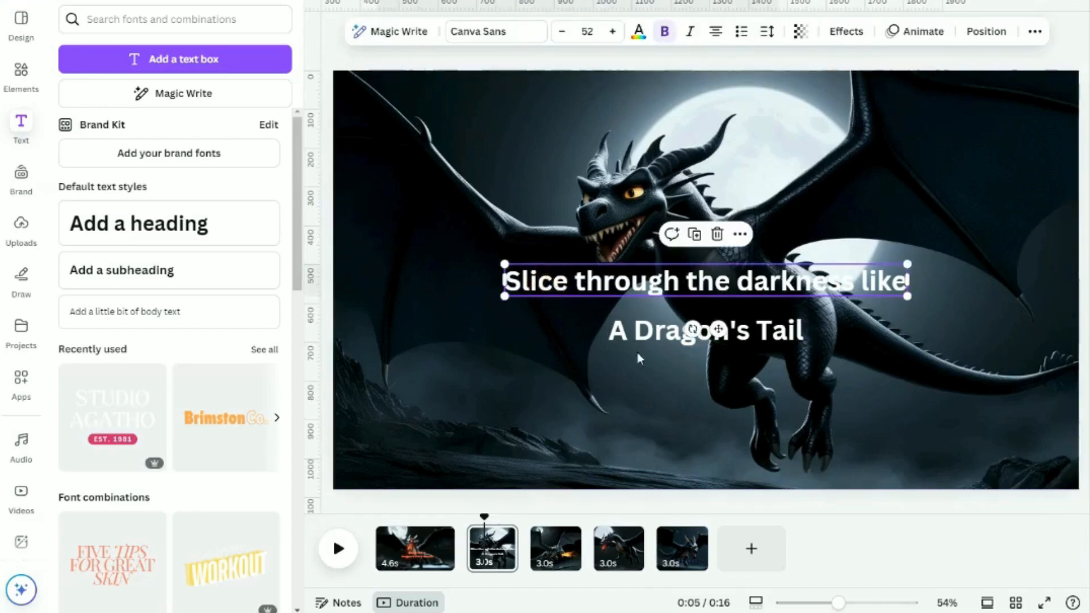
{"action": "left_click", "coordinate": [652, 333]}
{"action": "left_click", "coordinate": [547, 281]}
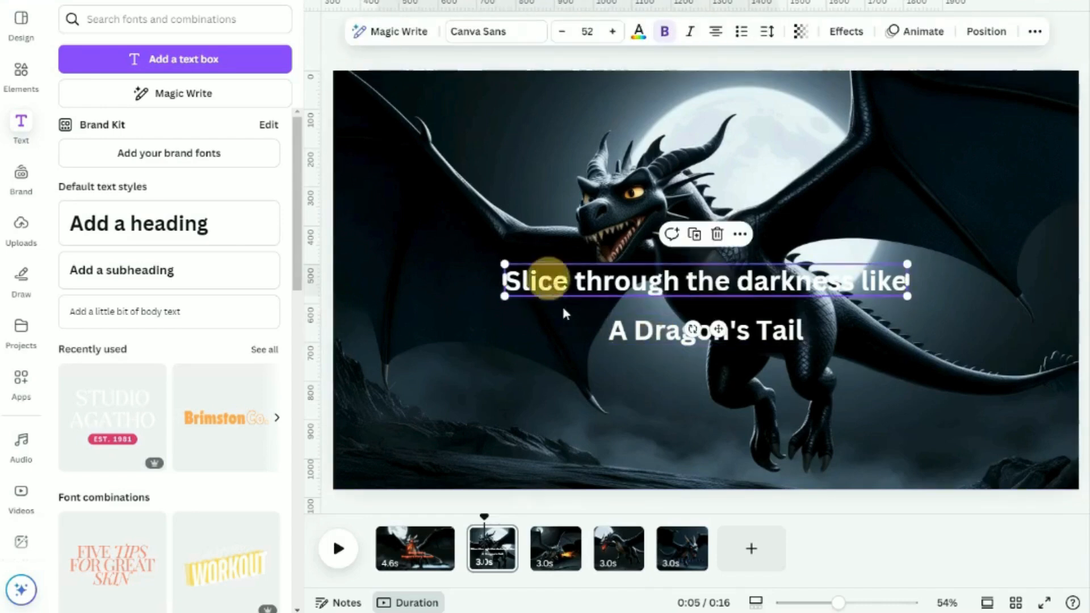
{"action": "left_click", "coordinate": [632, 332], "text": "shift"}
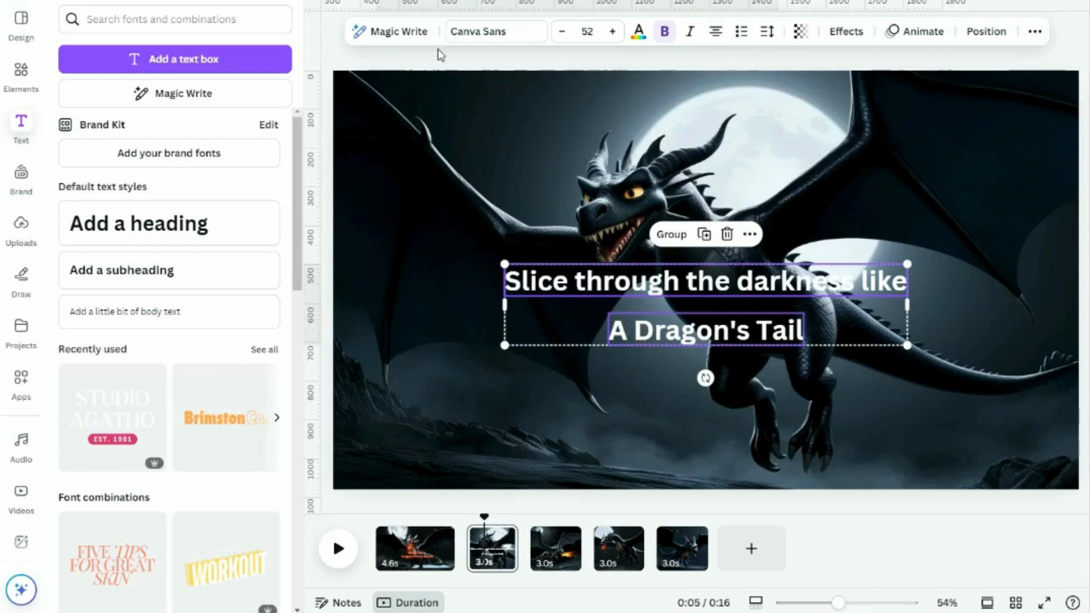
{"action": "left_click", "coordinate": [483, 34]}
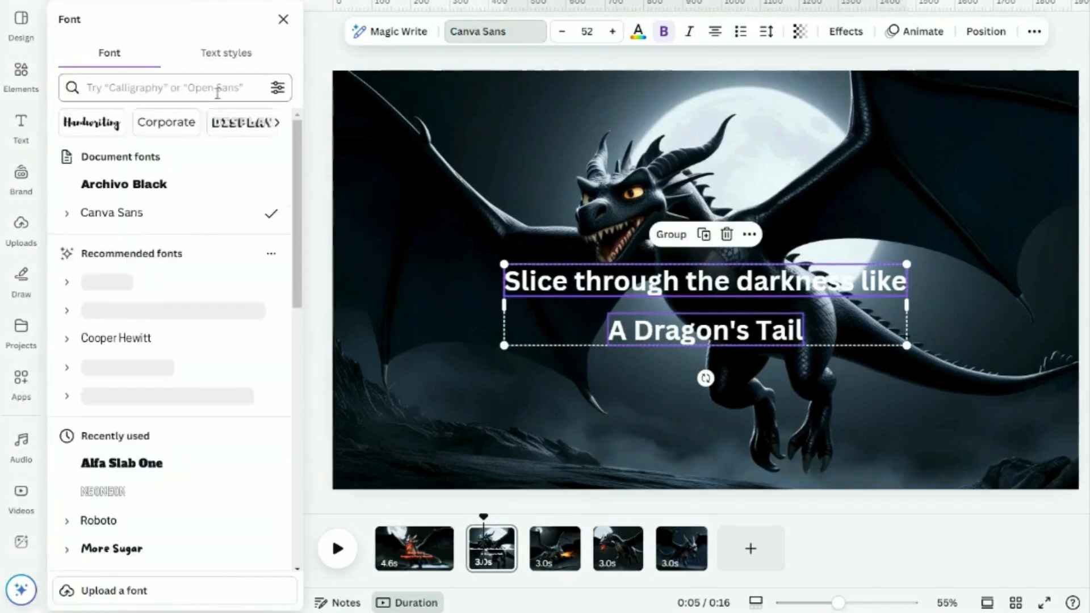
{"action": "left_click", "coordinate": [163, 193]}
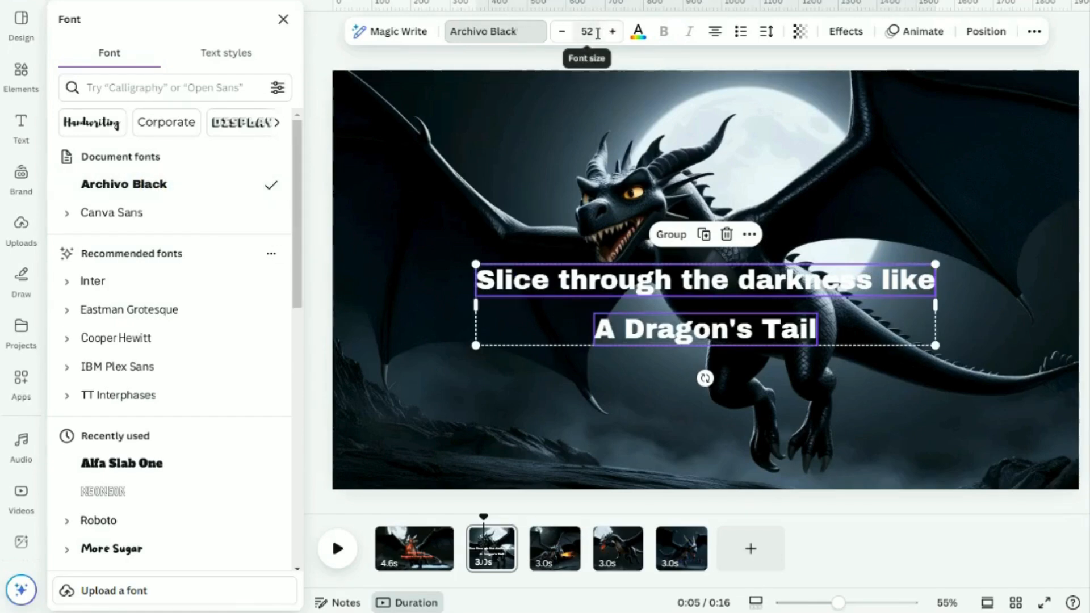
{"action": "left_click", "coordinate": [593, 33]}
{"action": "scroll", "coordinate": [596, 166], "scroll_direction": "down", "scroll_amount": 3}
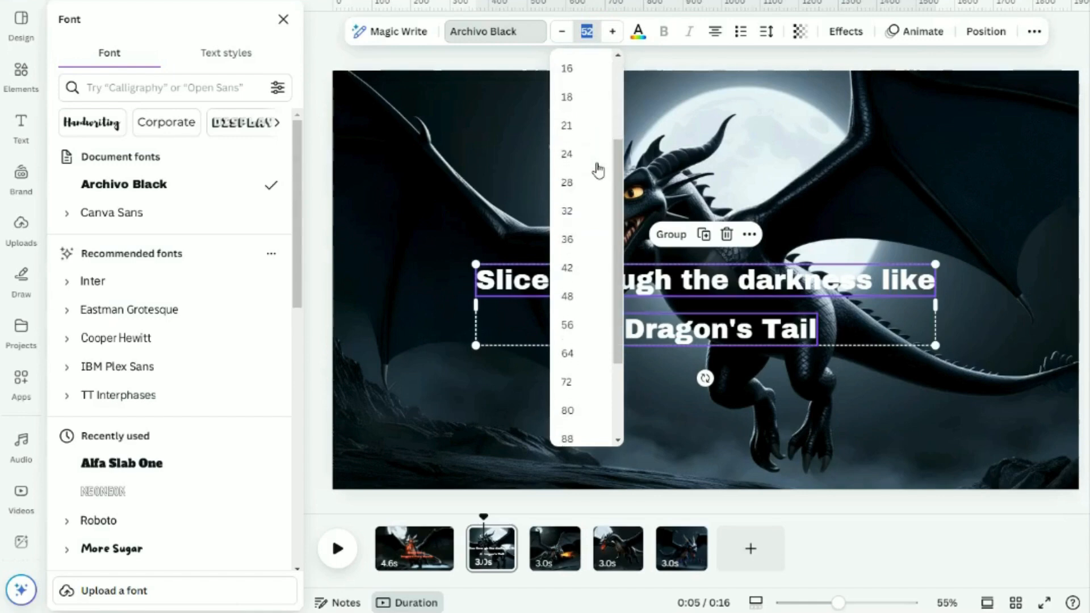
{"action": "left_click", "coordinate": [571, 325]}
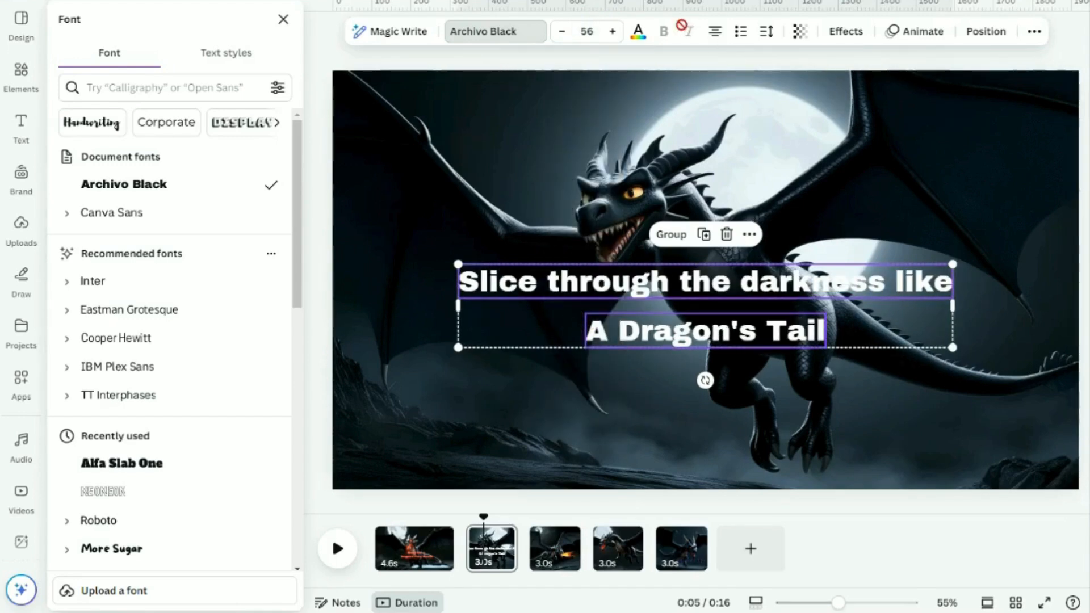
Colour both subheadings on the second page turquoise using the default solid colours
{"action": "left_click", "coordinate": [638, 32]}
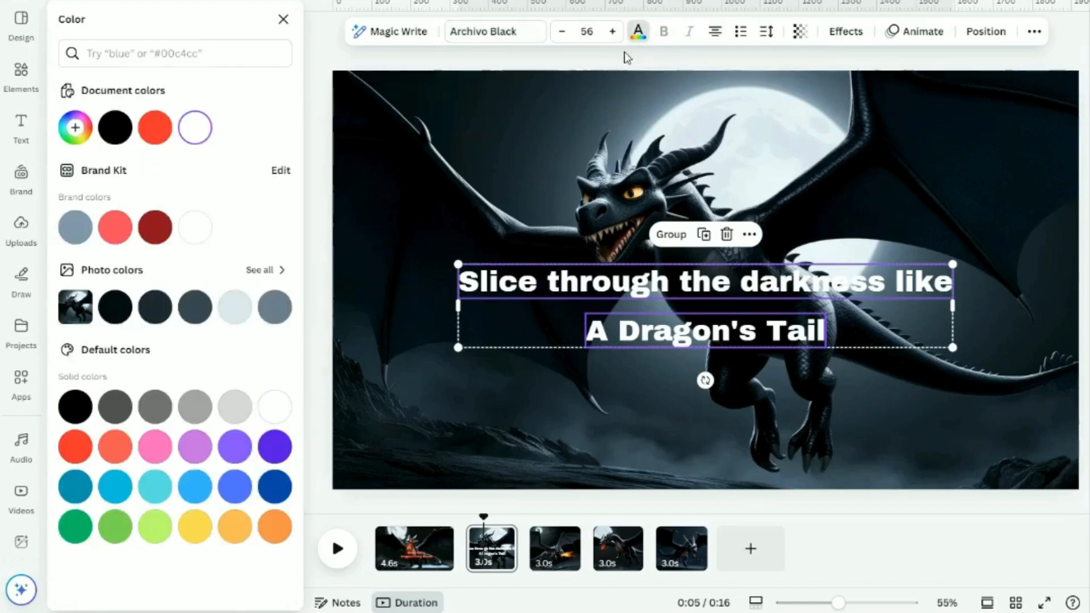
{"action": "left_click", "coordinate": [154, 487]}
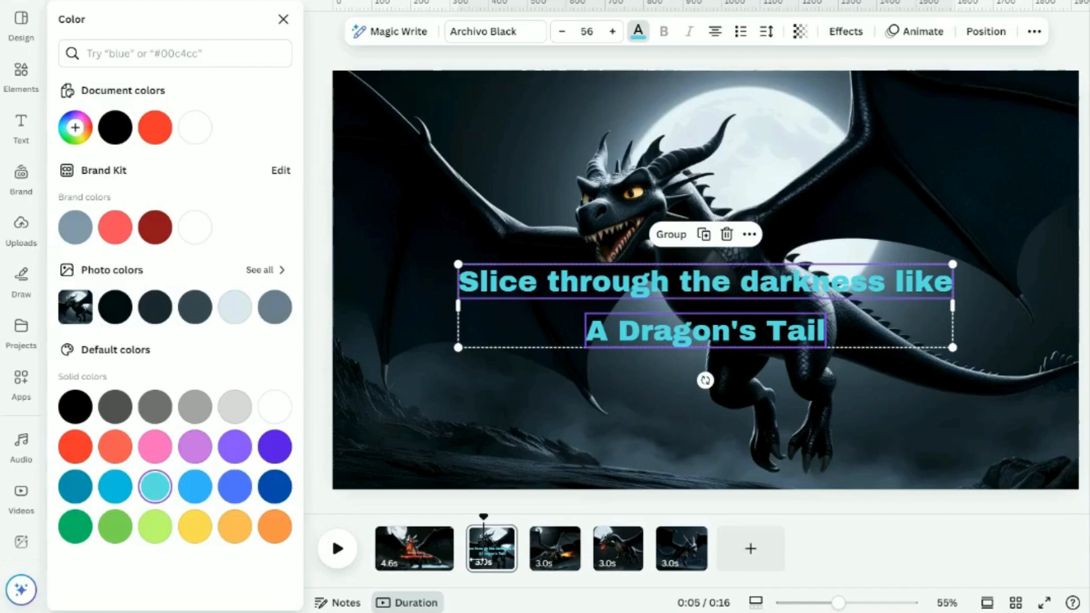
{"action": "left_click_drag", "start_coordinate": [705, 380], "coordinate": [710, 397]}
{"action": "left_click", "coordinate": [532, 421]}
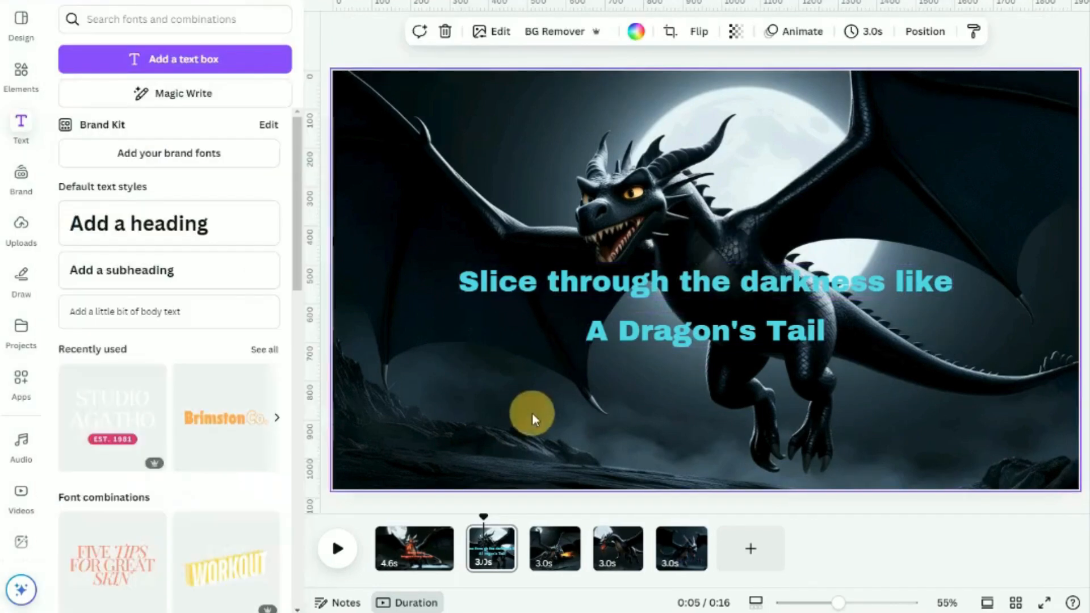
Apply the Neon text effect to both turquoise subheadings on the second page together
{"action": "left_click", "coordinate": [647, 281]}
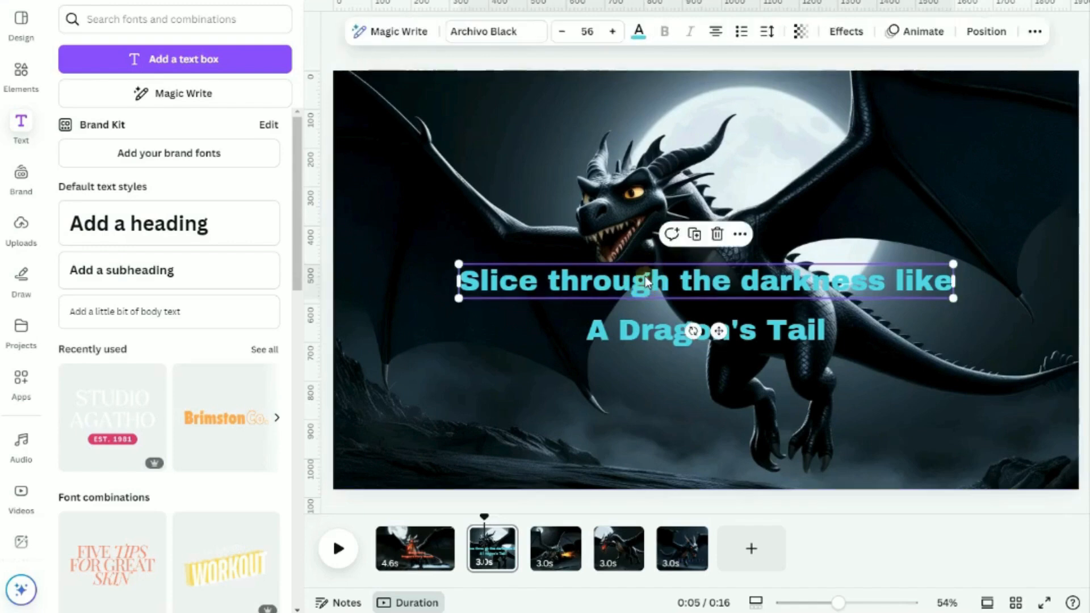
{"action": "left_click", "coordinate": [648, 326], "text": "shift"}
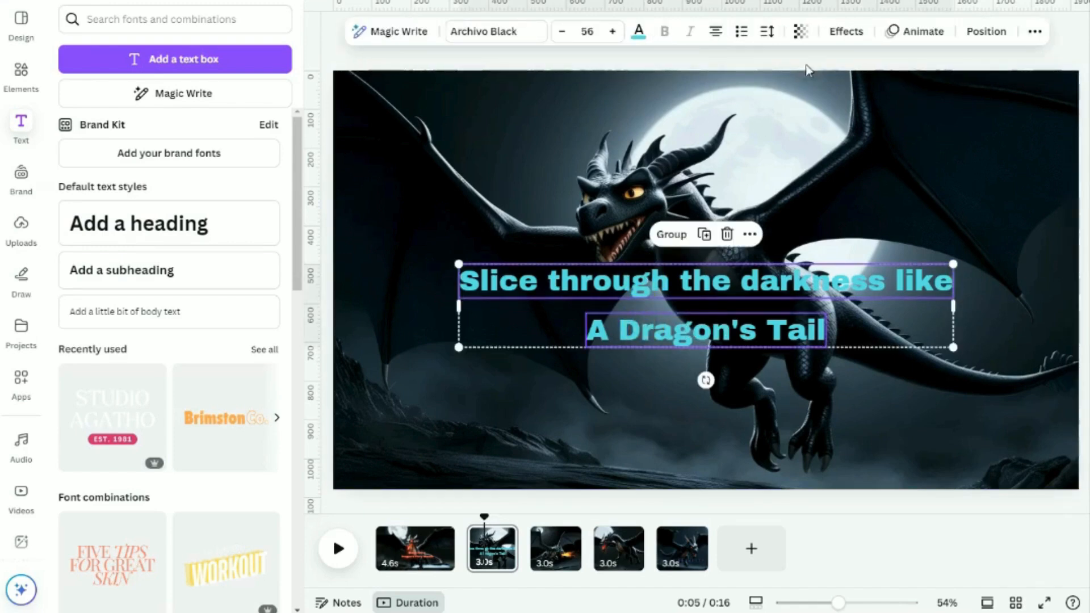
{"action": "left_click", "coordinate": [846, 35]}
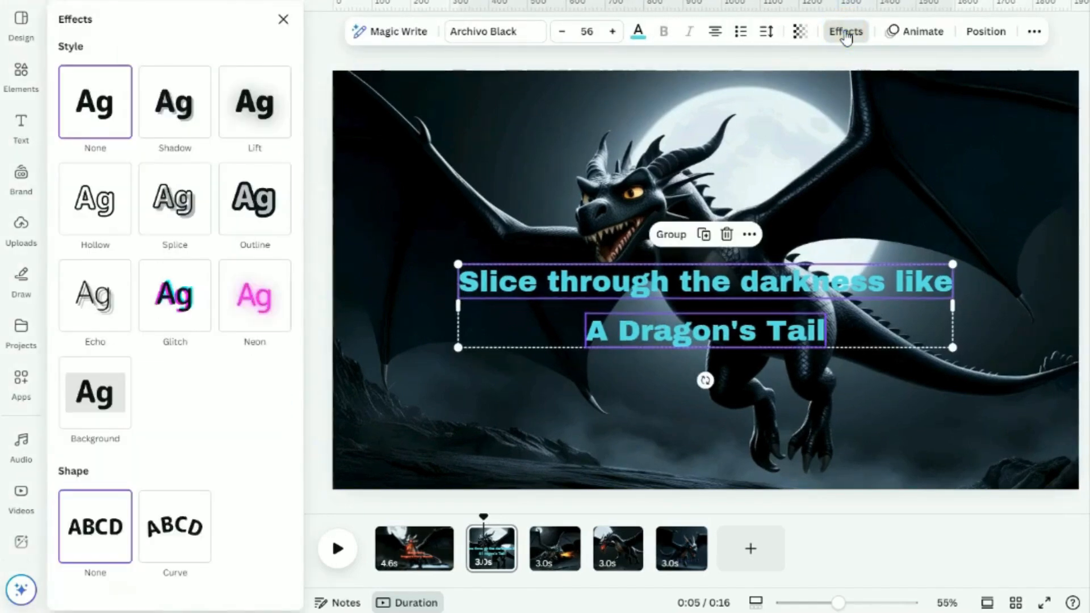
{"action": "left_click", "coordinate": [261, 308]}
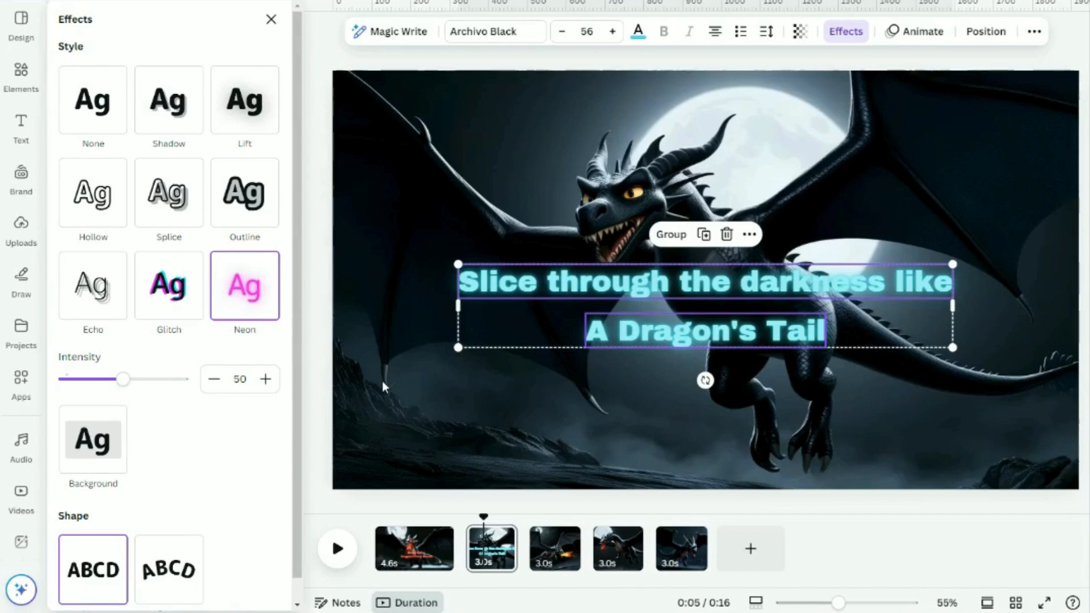
Apply the Wipe text animation to both turquoise subheadings on the second page
{"action": "left_click", "coordinate": [271, 19]}
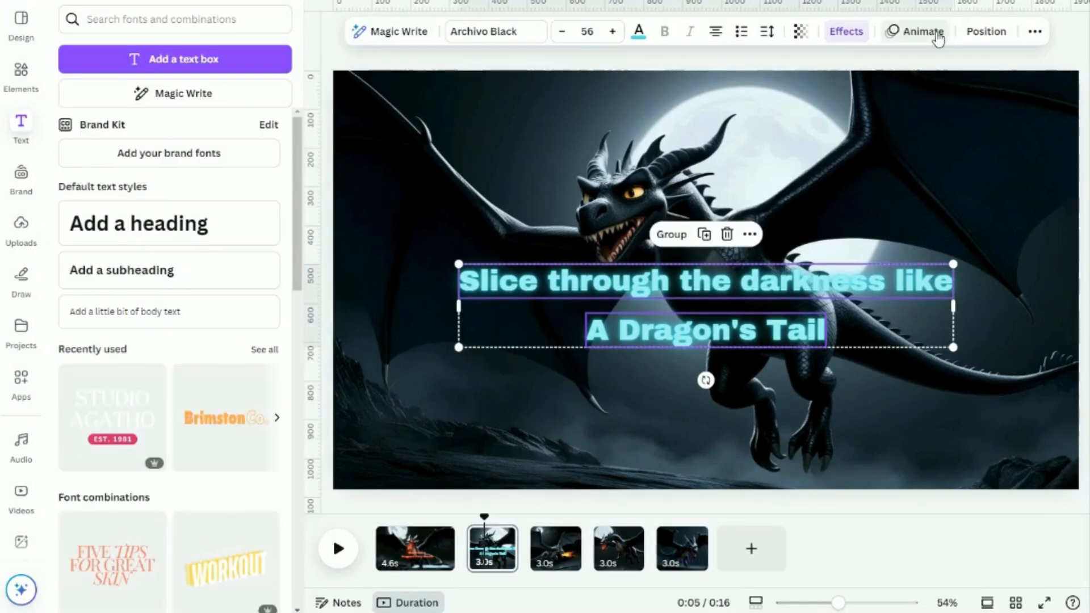
{"action": "left_click", "coordinate": [938, 39]}
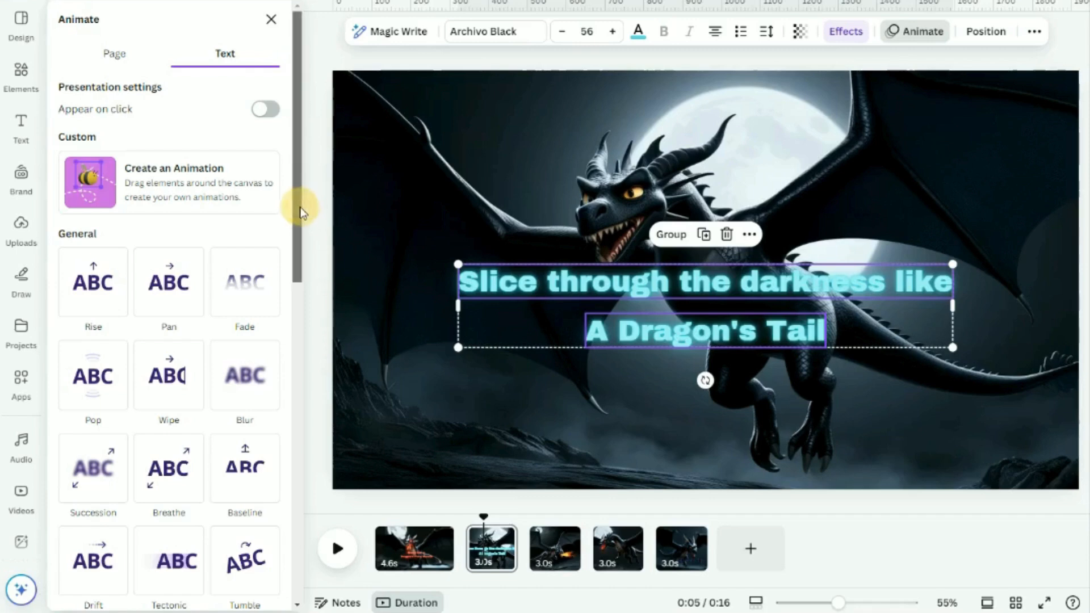
{"action": "left_click_drag", "start_coordinate": [299, 205], "coordinate": [299, 219]}
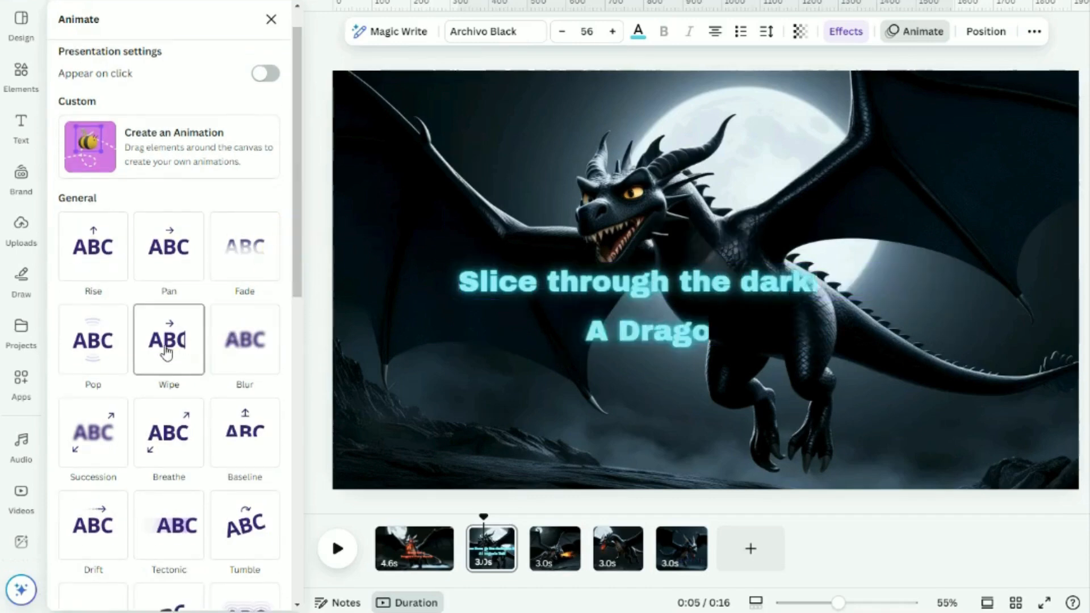
{"action": "left_click", "coordinate": [166, 352]}
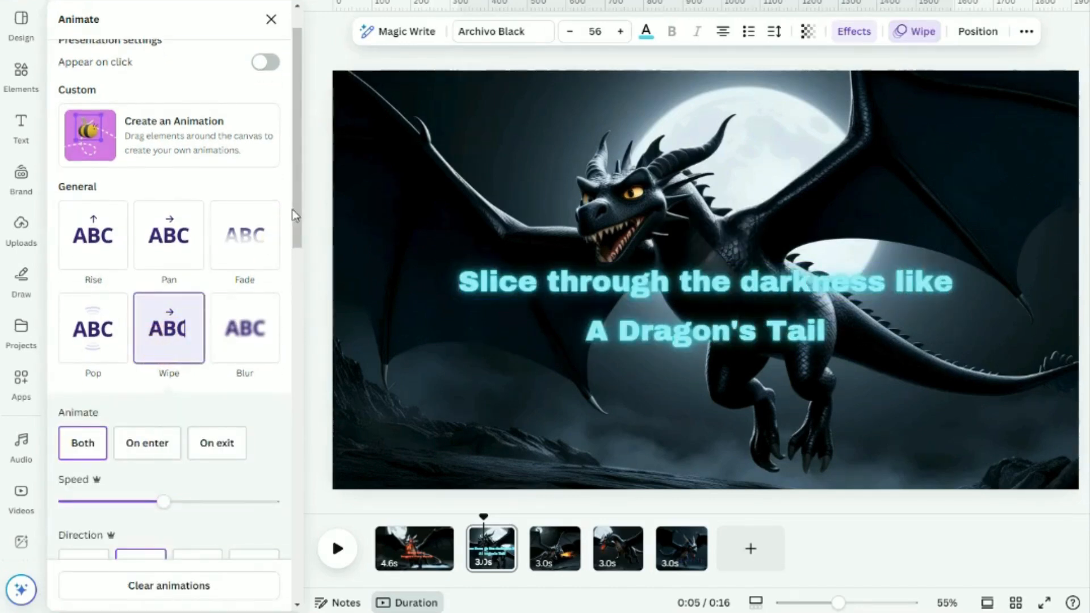
Try the left, right, up and down directions for the Wipe animation, and set it back to wiping right
{"action": "left_click_drag", "start_coordinate": [294, 214], "coordinate": [294, 293]}
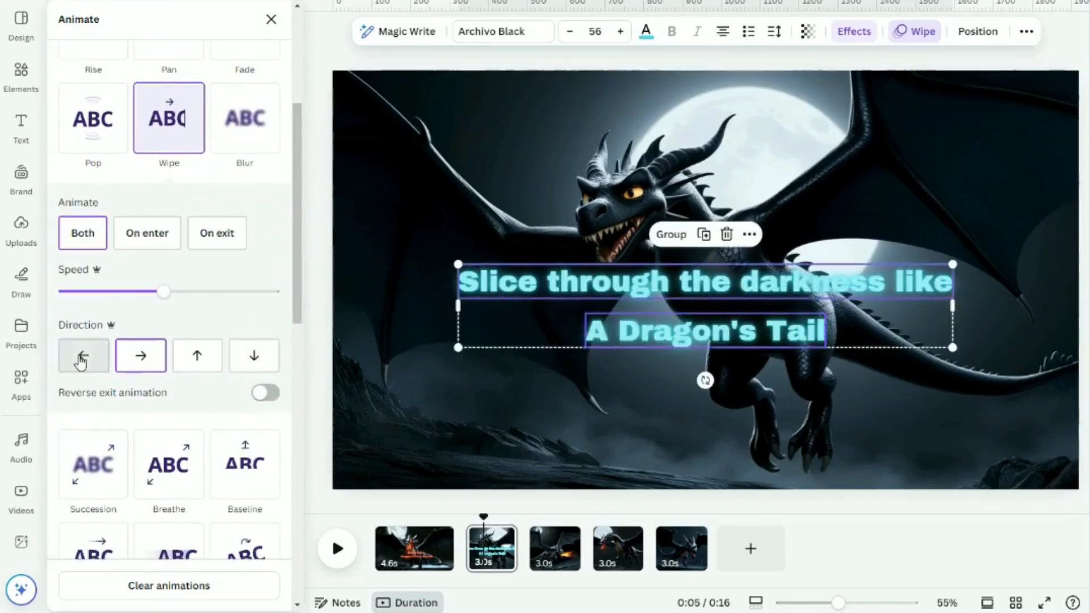
{"action": "left_click", "coordinate": [82, 360]}
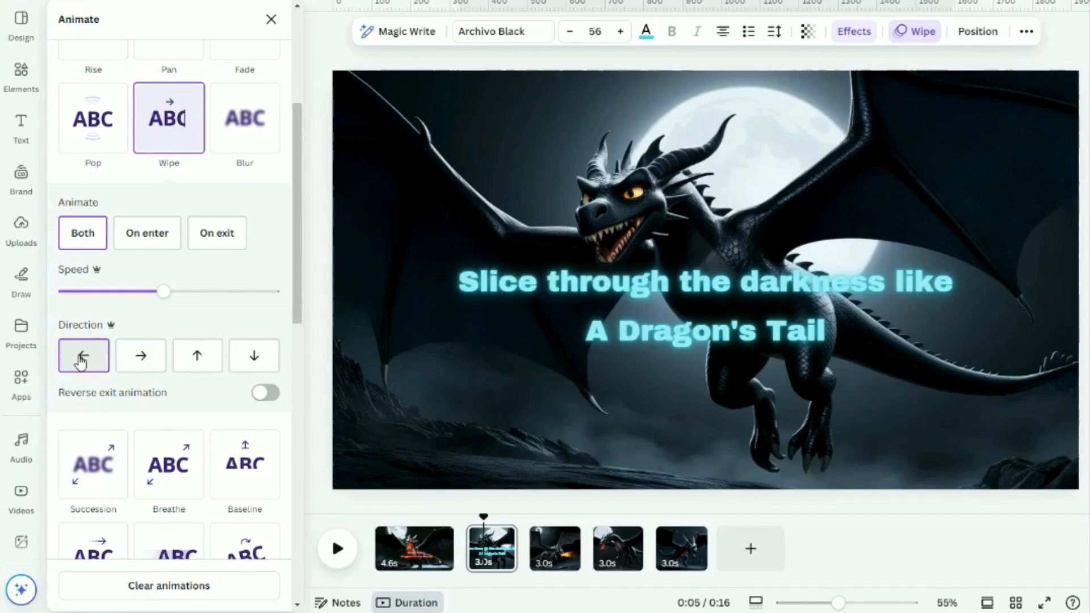
{"action": "left_click", "coordinate": [143, 359]}
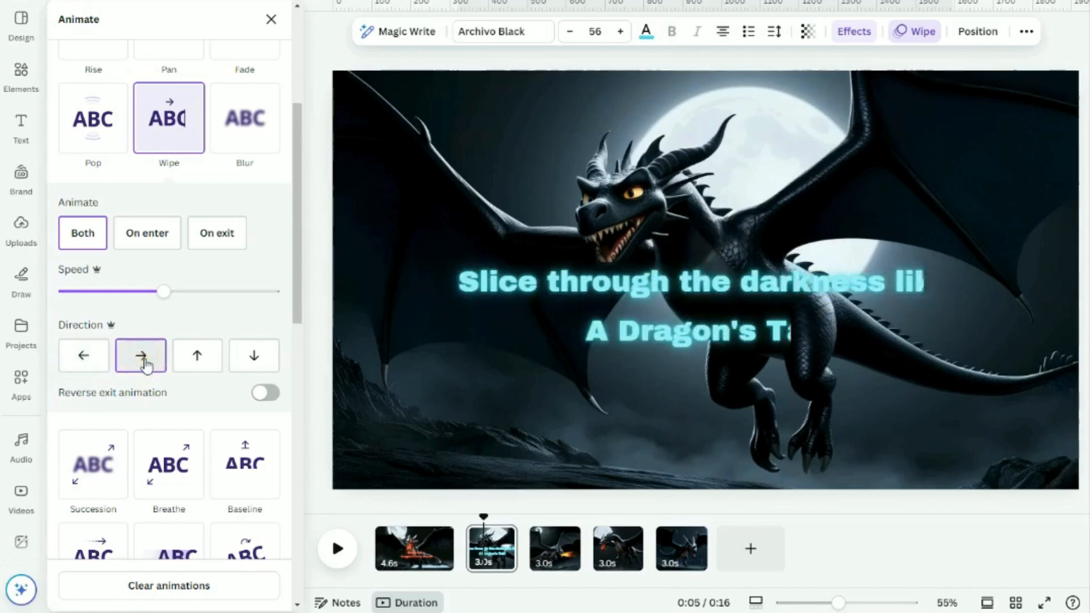
{"action": "left_click", "coordinate": [196, 361]}
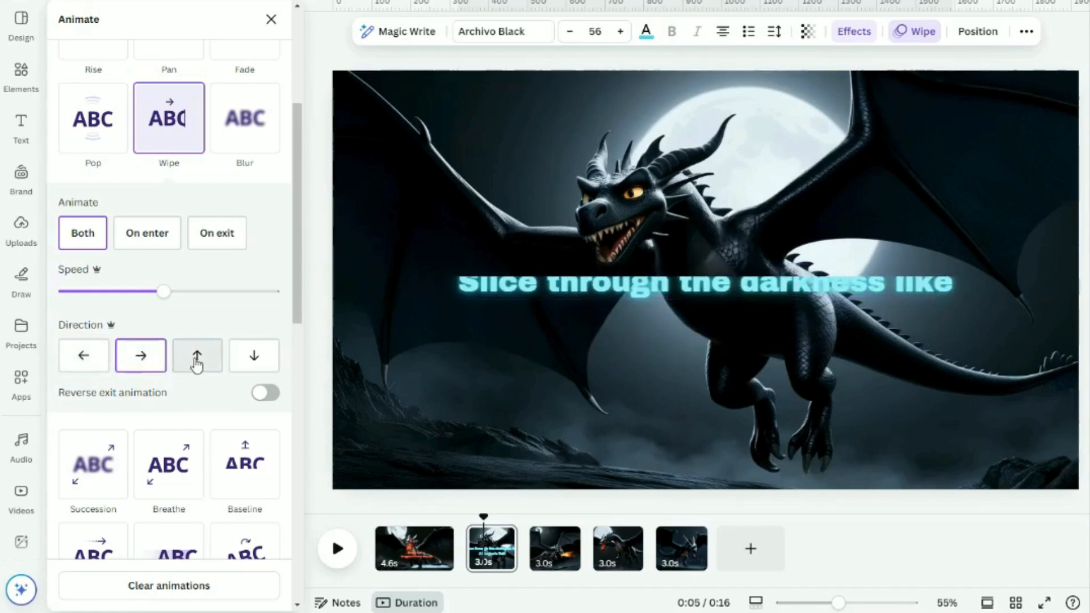
{"action": "left_click", "coordinate": [196, 363]}
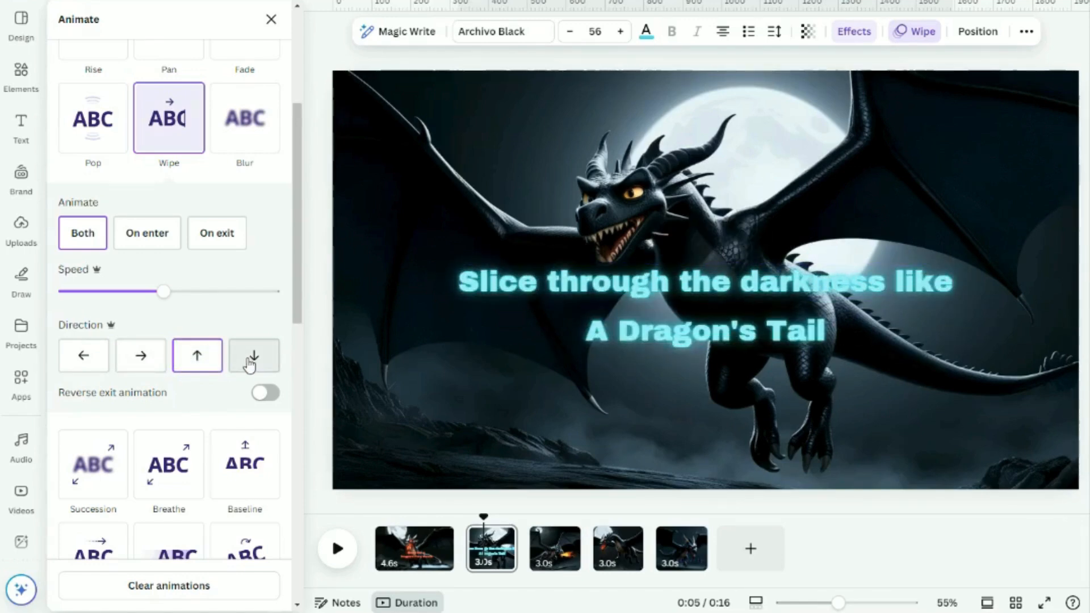
{"action": "left_click", "coordinate": [250, 361]}
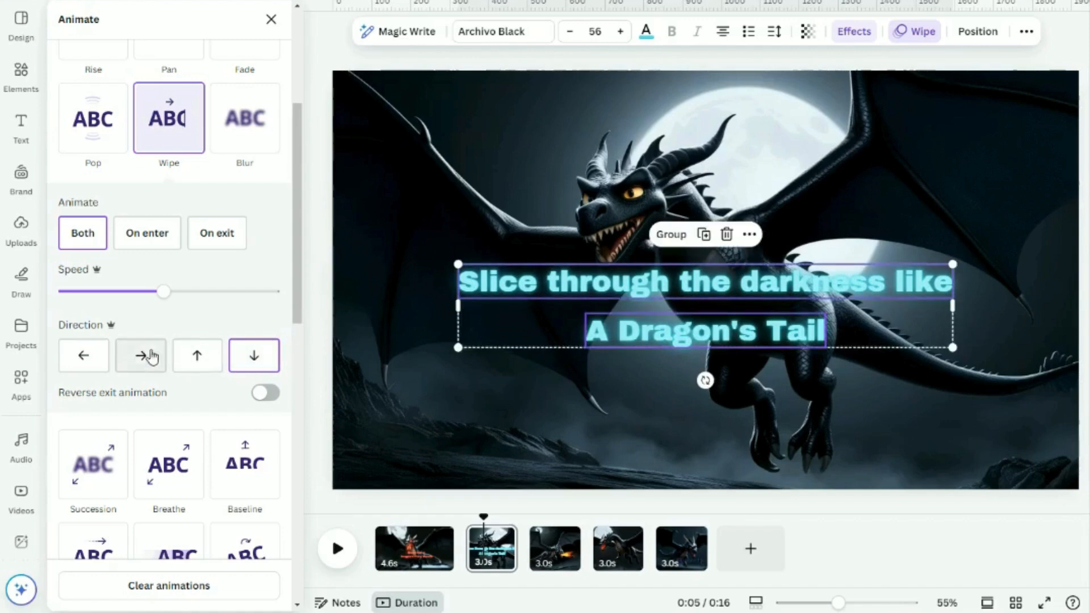
{"action": "left_click", "coordinate": [151, 357]}
{"action": "left_click", "coordinate": [135, 361]}
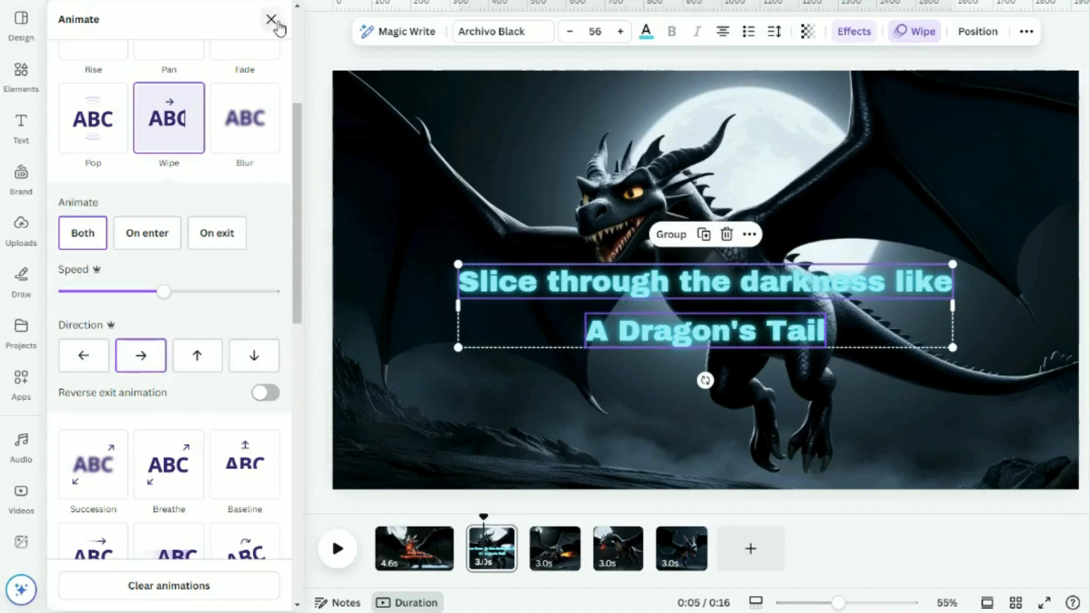
Show the timing of both subheadings and trim the start of "A Dragon's Tail" so it appears after the first line
{"action": "left_click", "coordinate": [271, 20]}
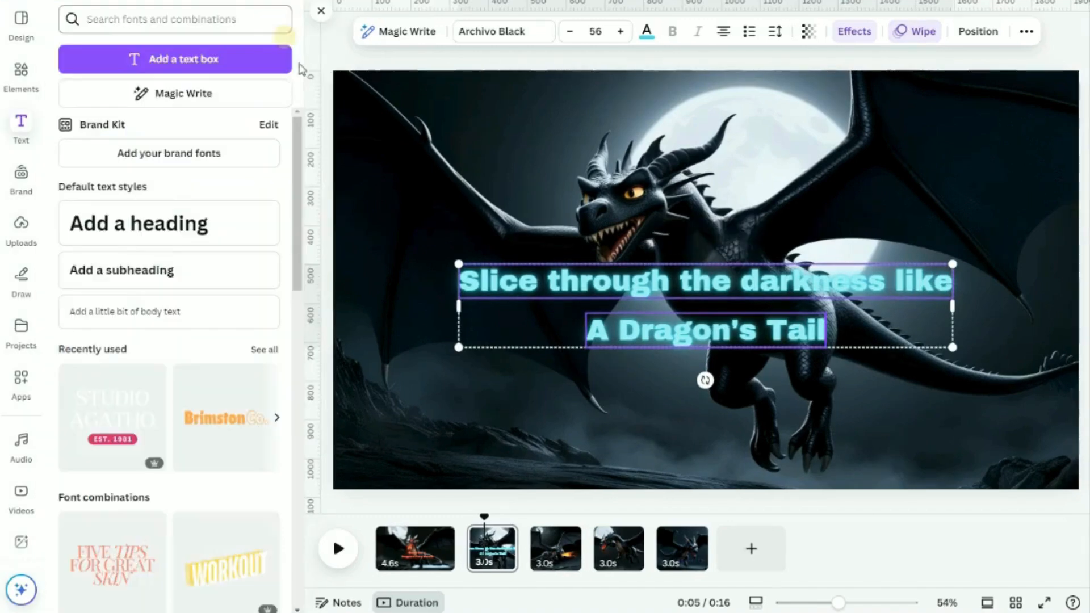
{"action": "right_click", "coordinate": [743, 309]}
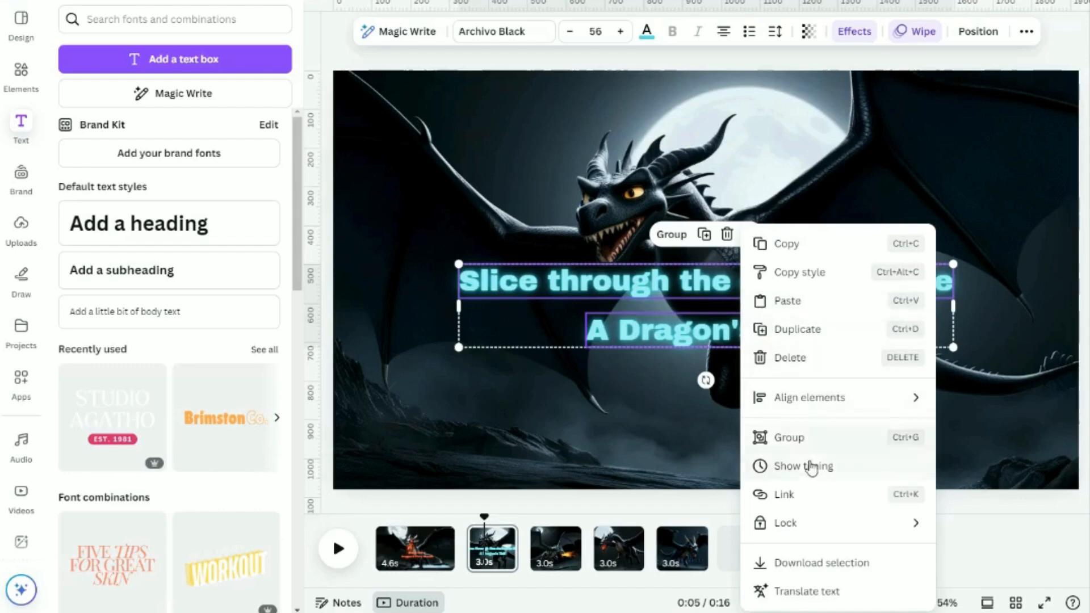
{"action": "left_click", "coordinate": [806, 467]}
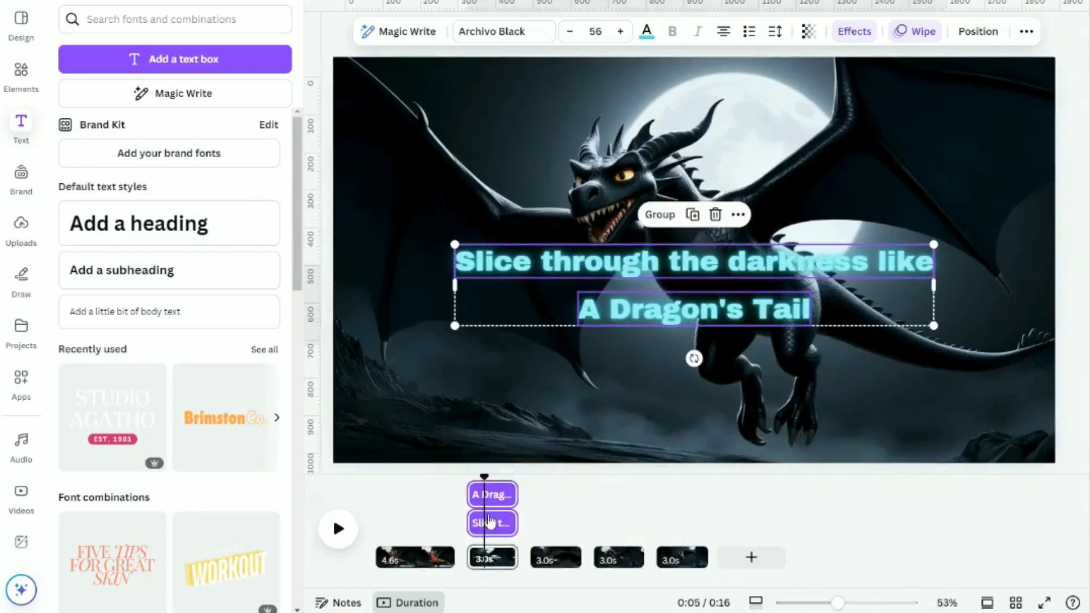
{"action": "mouse_move", "coordinate": [470, 494]}
{"action": "left_mouse_down"}
{"action": "mouse_move", "coordinate": [487, 499]}
{"action": "mouse_move", "coordinate": [467, 502]}
{"action": "left_mouse_up"}
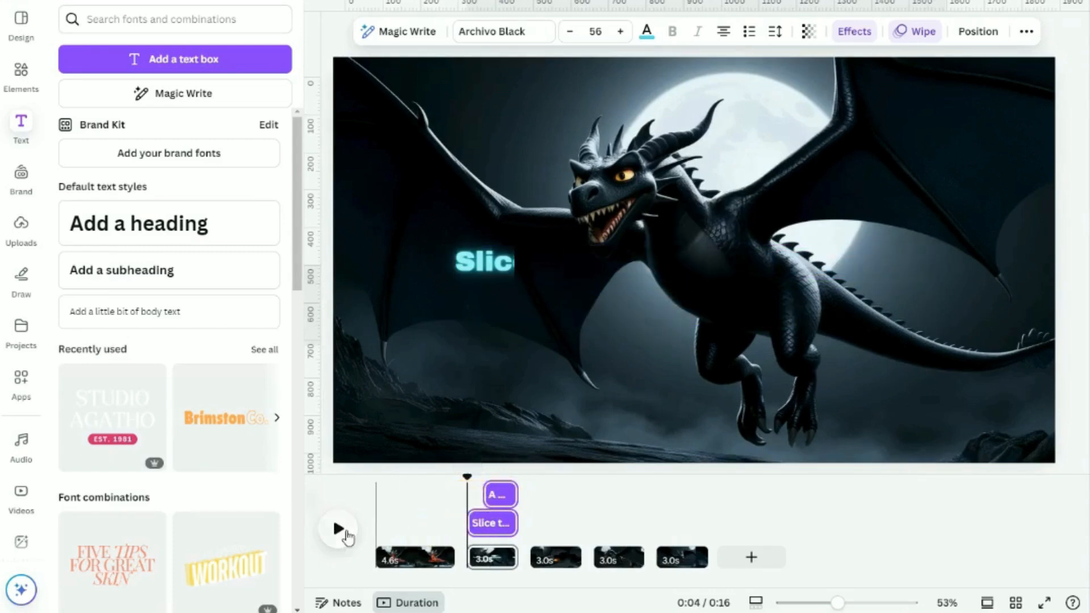
Play back the second page to check the staggered Wipe animation of the two subheadings
{"action": "left_click", "coordinate": [339, 533]}
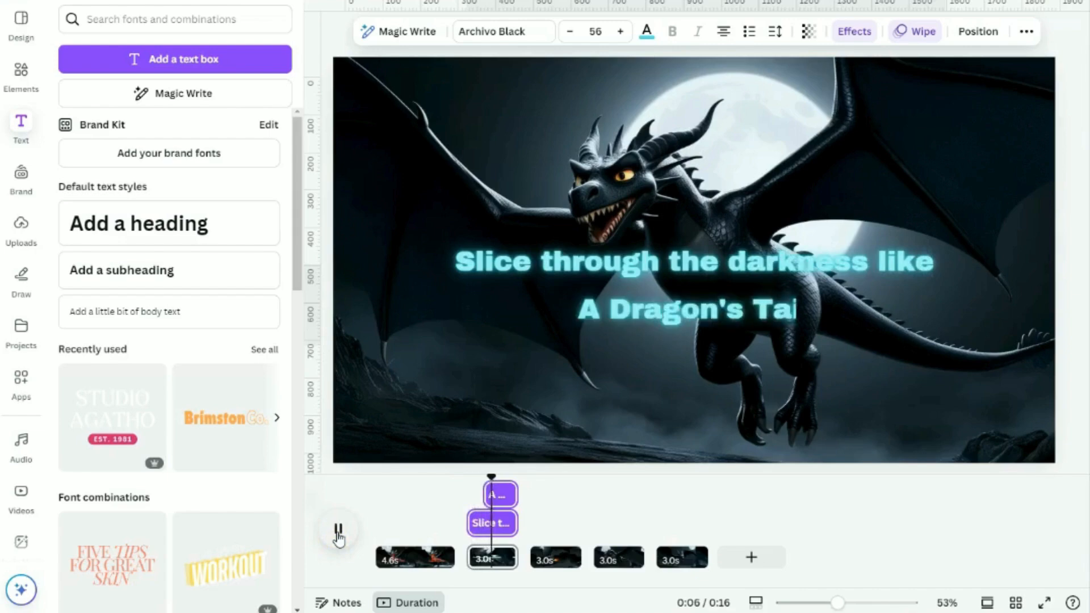
{"action": "left_click", "coordinate": [337, 533]}
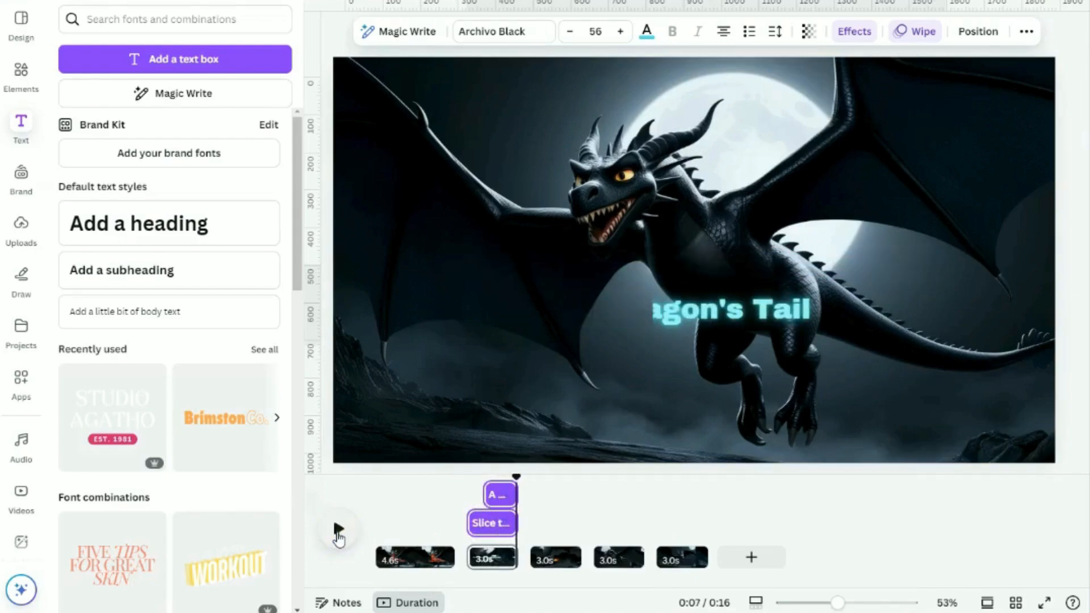
{"action": "left_click", "coordinate": [338, 533]}
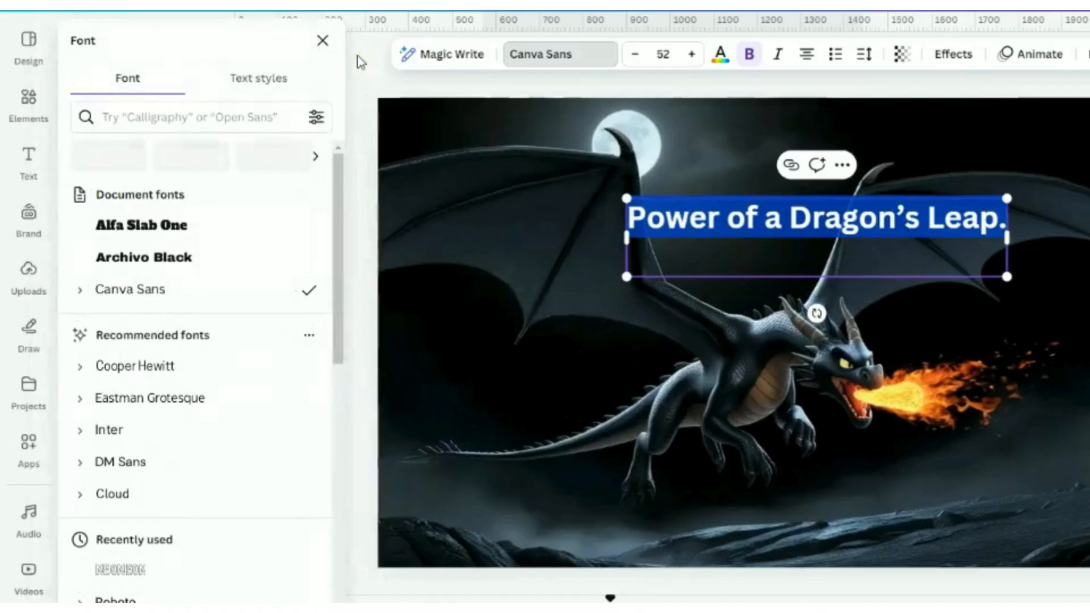
Set the third page's text "Power of a Dragon's Leap." to the Alfa Slab One font at size 79
{"action": "left_click", "coordinate": [208, 238]}
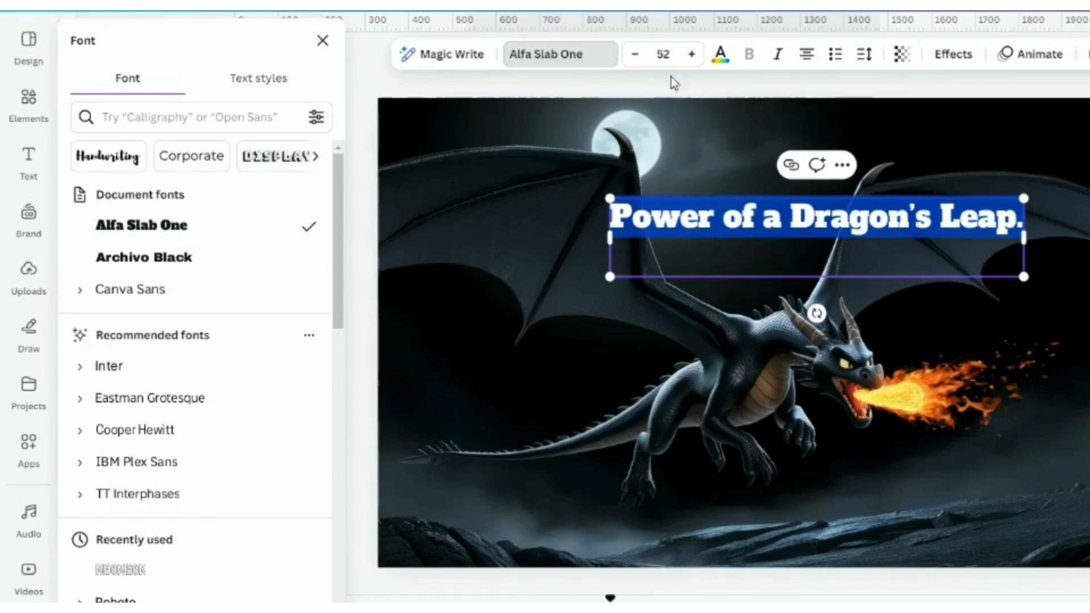
{"action": "left_click", "coordinate": [673, 54]}
{"action": "key", "text": "BackSpace"}
{"action": "type", "text": "7"}
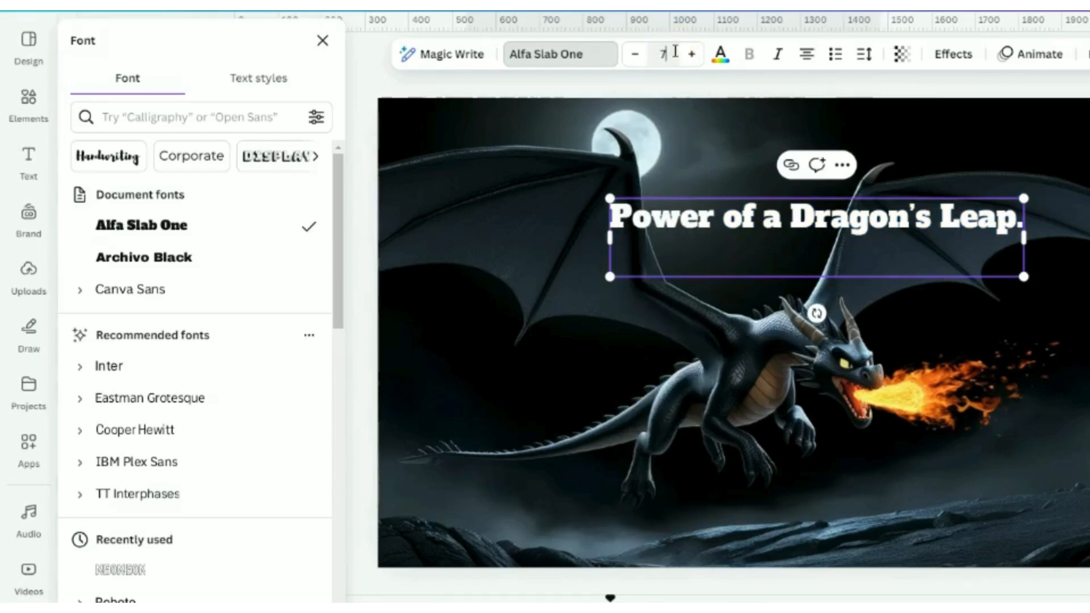
{"action": "type", "text": "9"}
{"action": "key", "text": "Return"}
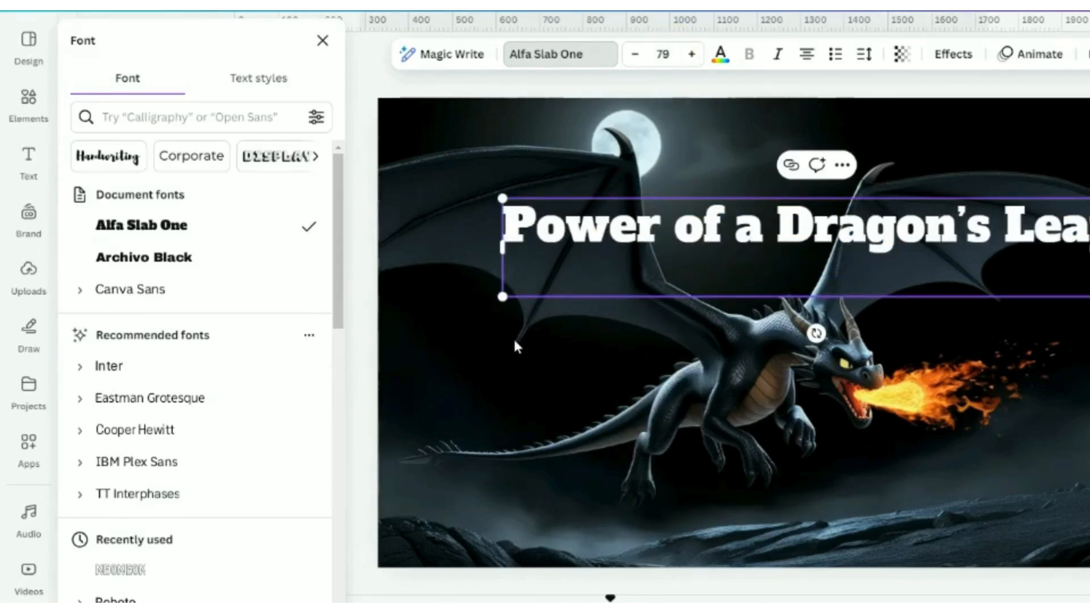
{"action": "left_click", "coordinate": [513, 337]}
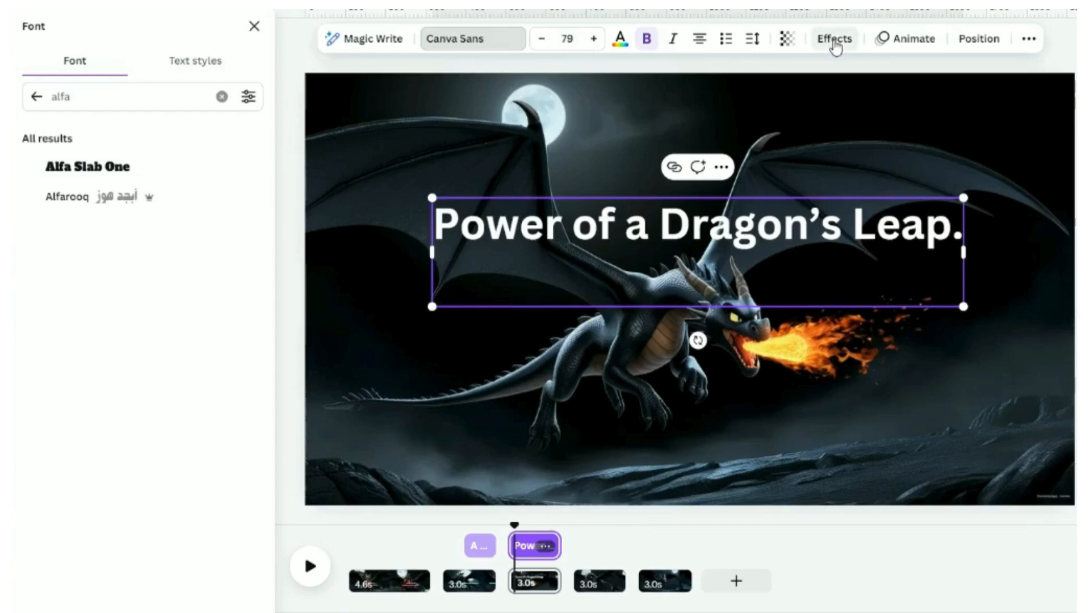
Apply the Hollow effect to the third page's text and colour it light orange from the default solid colours
{"action": "left_click", "coordinate": [834, 40]}
{"action": "left_click", "coordinate": [49, 228]}
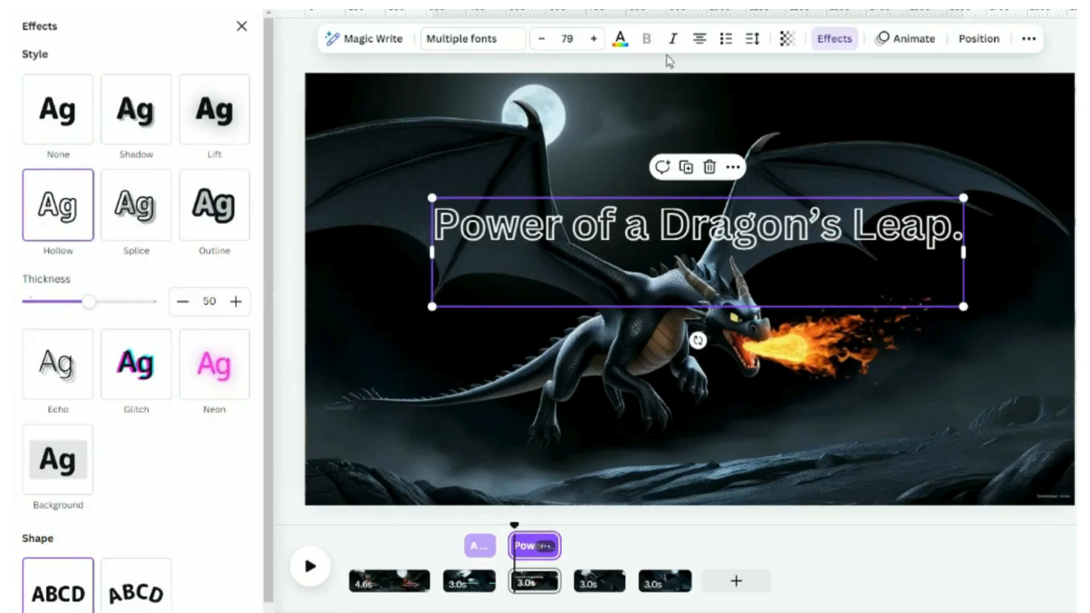
{"action": "left_click", "coordinate": [621, 41]}
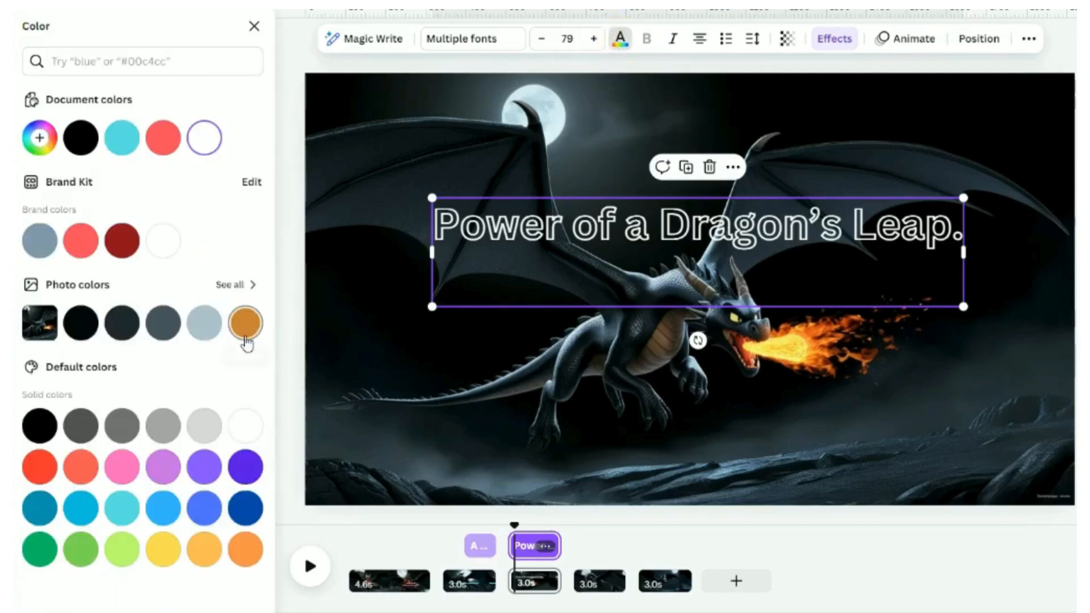
{"action": "left_click", "coordinate": [210, 563]}
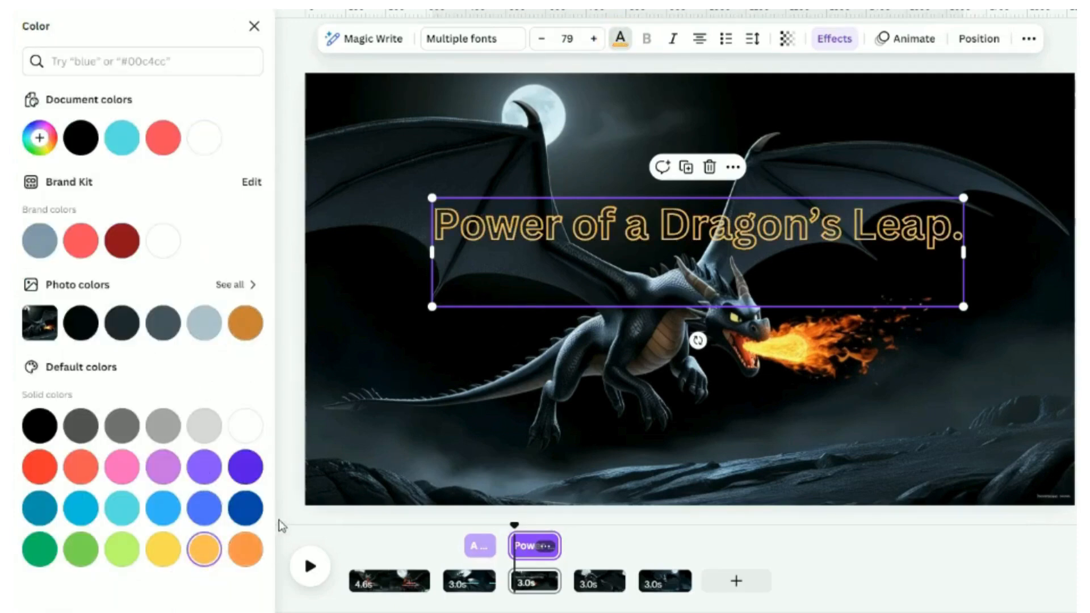
Apply the Bounce animation to the third page's text on both enter and exit, and reduce its intensity slightly
{"action": "left_click", "coordinate": [904, 39]}
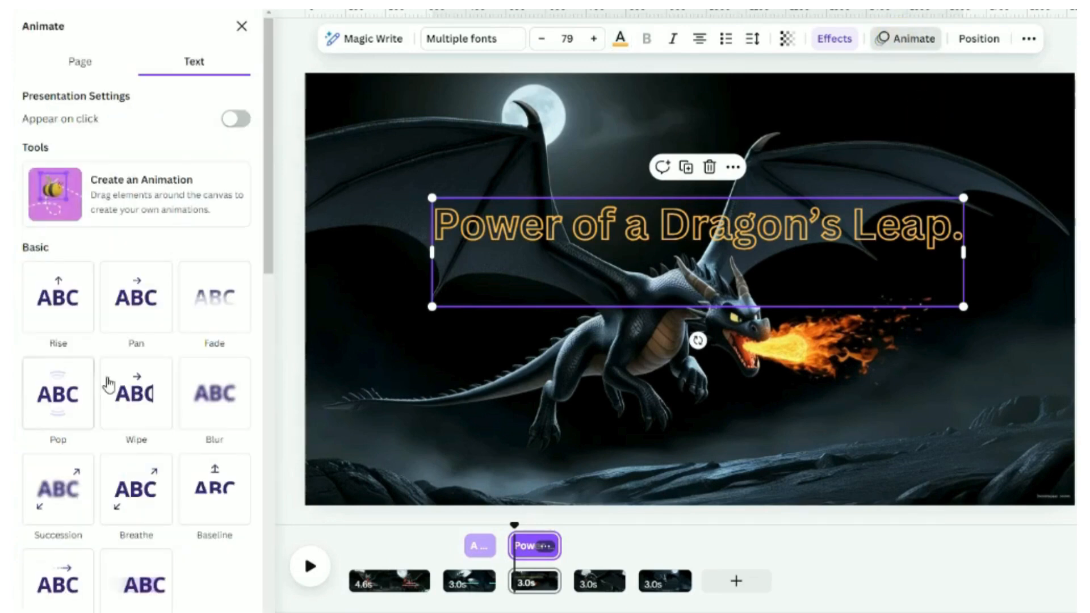
{"action": "scroll", "coordinate": [170, 397], "scroll_direction": "down", "scroll_amount": 8}
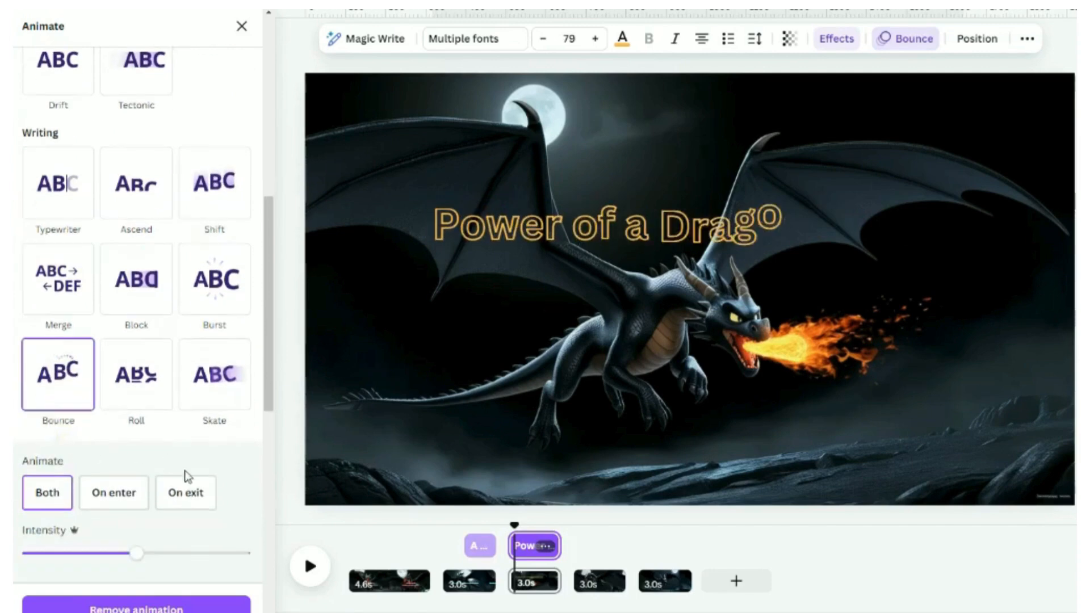
{"action": "left_click_drag", "start_coordinate": [268, 383], "coordinate": [264, 464]}
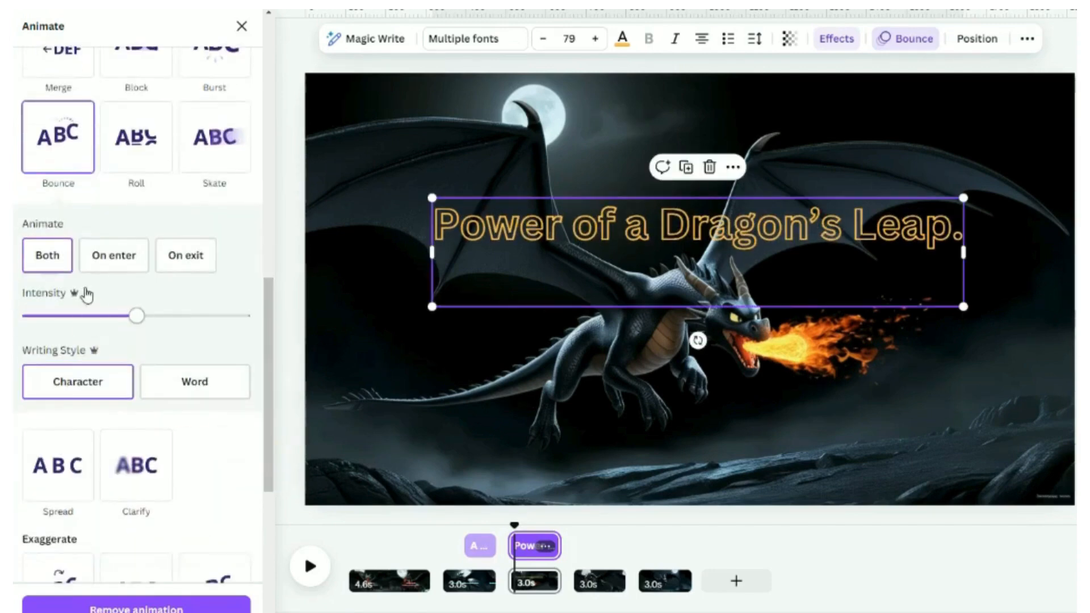
{"action": "left_click", "coordinate": [48, 255]}
{"action": "left_click", "coordinate": [31, 258]}
{"action": "mouse_move", "coordinate": [137, 318]}
{"action": "left_mouse_down"}
{"action": "mouse_move", "coordinate": [153, 316]}
{"action": "mouse_move", "coordinate": [127, 316]}
{"action": "left_mouse_up"}
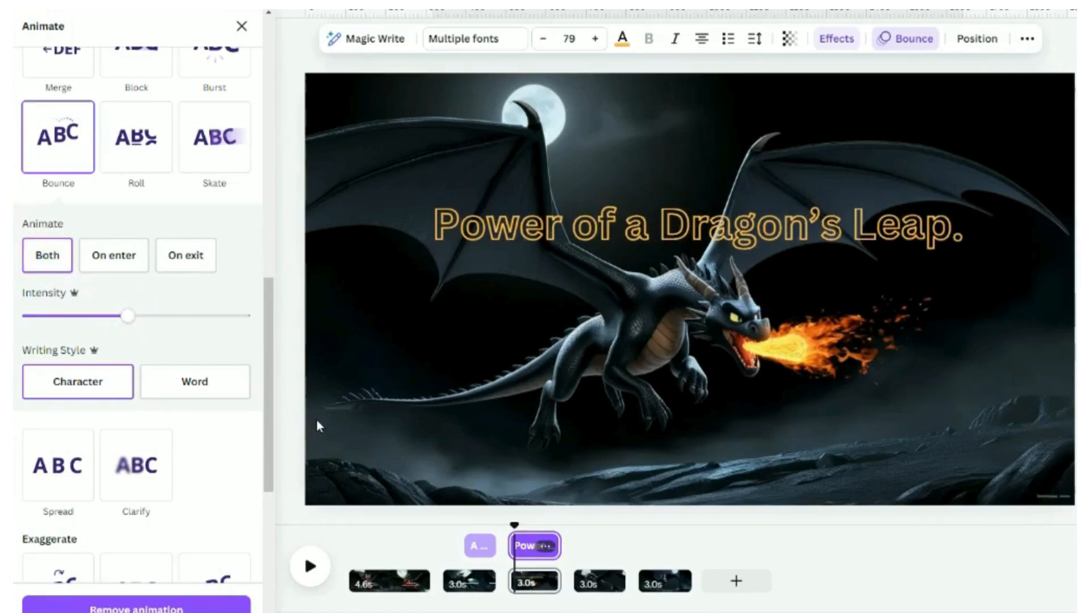
Play back the third page from its start to check the Bounce animation of the text
{"action": "left_click", "coordinate": [311, 567]}
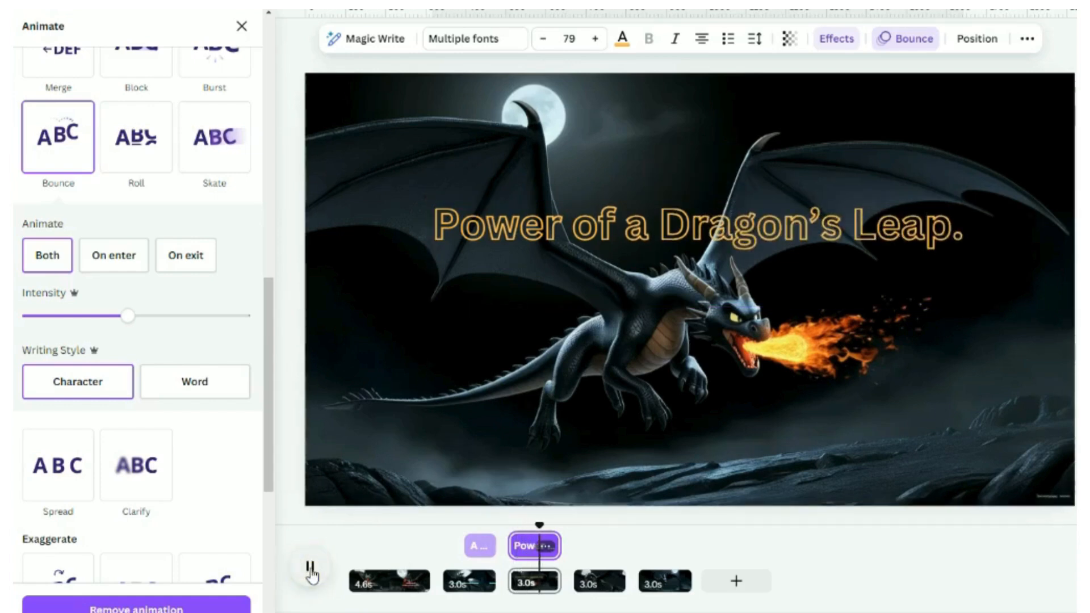
{"action": "left_click", "coordinate": [311, 568]}
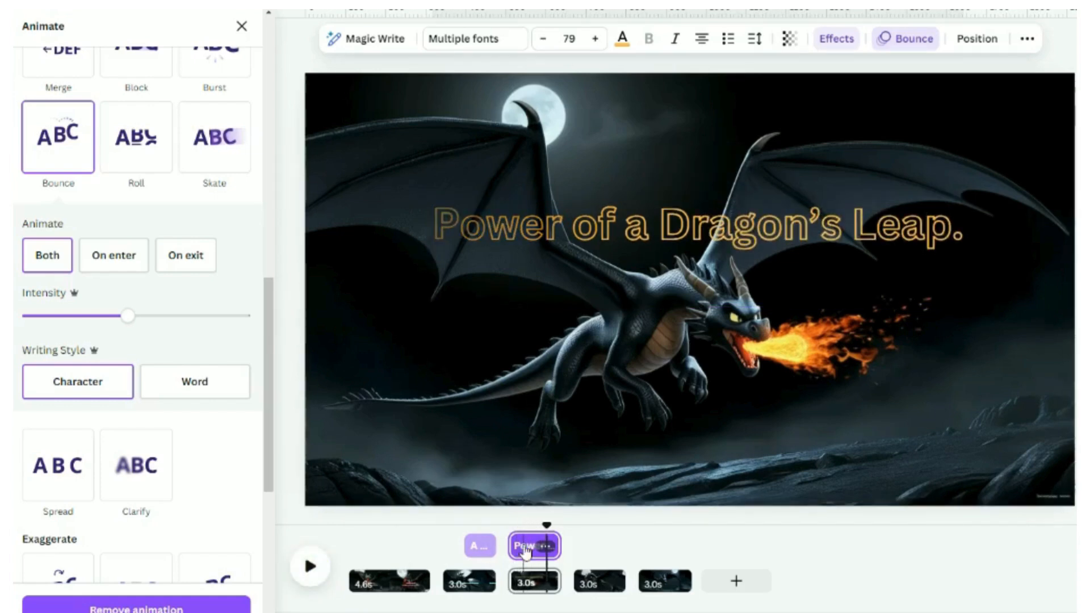
{"action": "left_click_drag", "start_coordinate": [545, 531], "coordinate": [511, 538]}
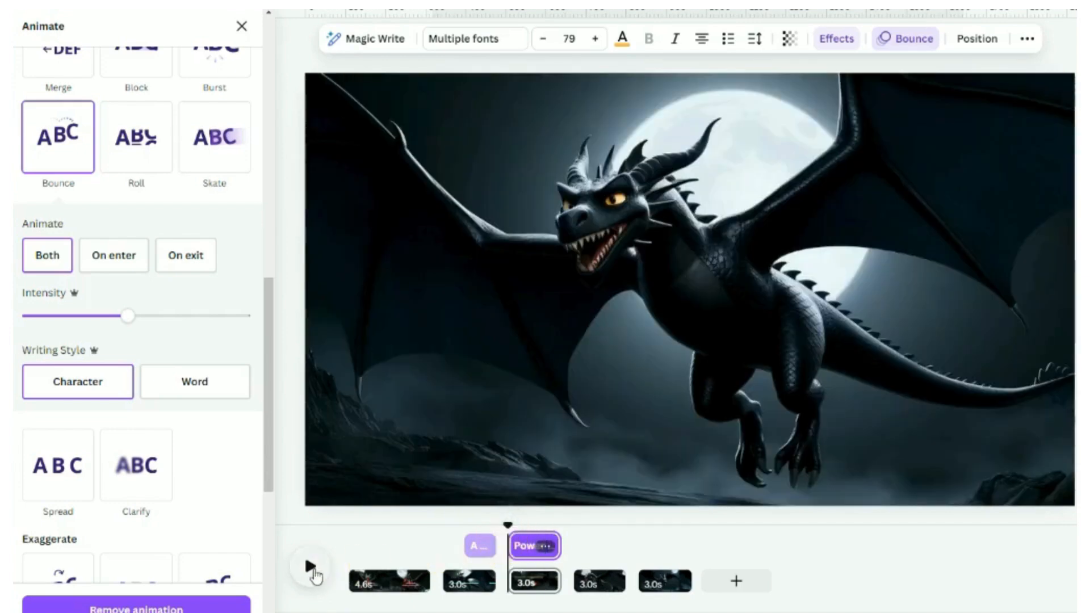
{"action": "left_click", "coordinate": [312, 570]}
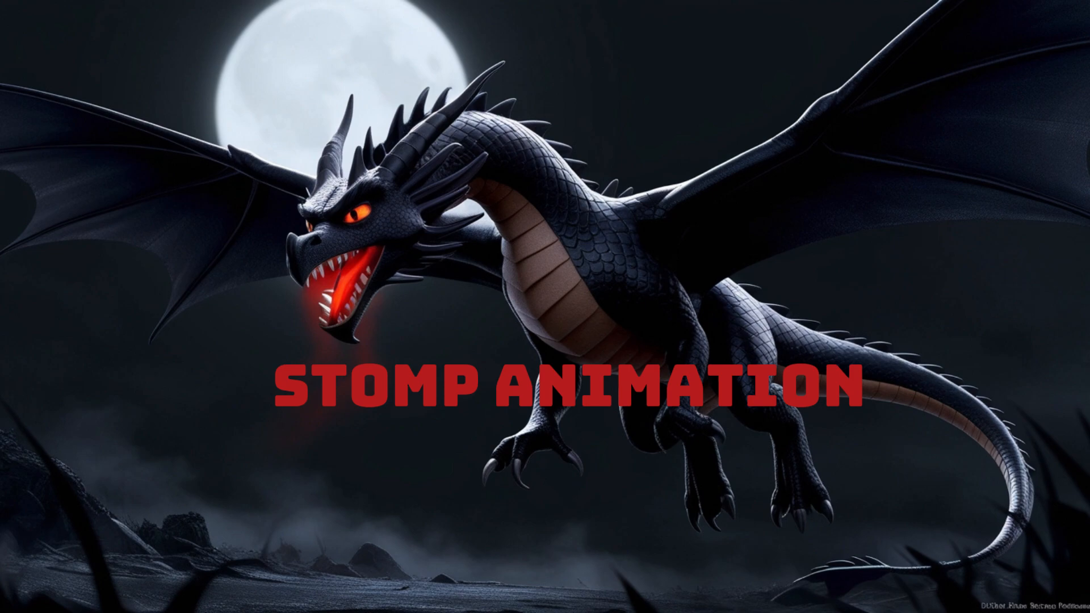
Set the fourth page's text "Stomp in like A dragon's powerful roar." to the Alfa Slab One font at size 76
{"action": "left_click", "coordinate": [142, 198]}
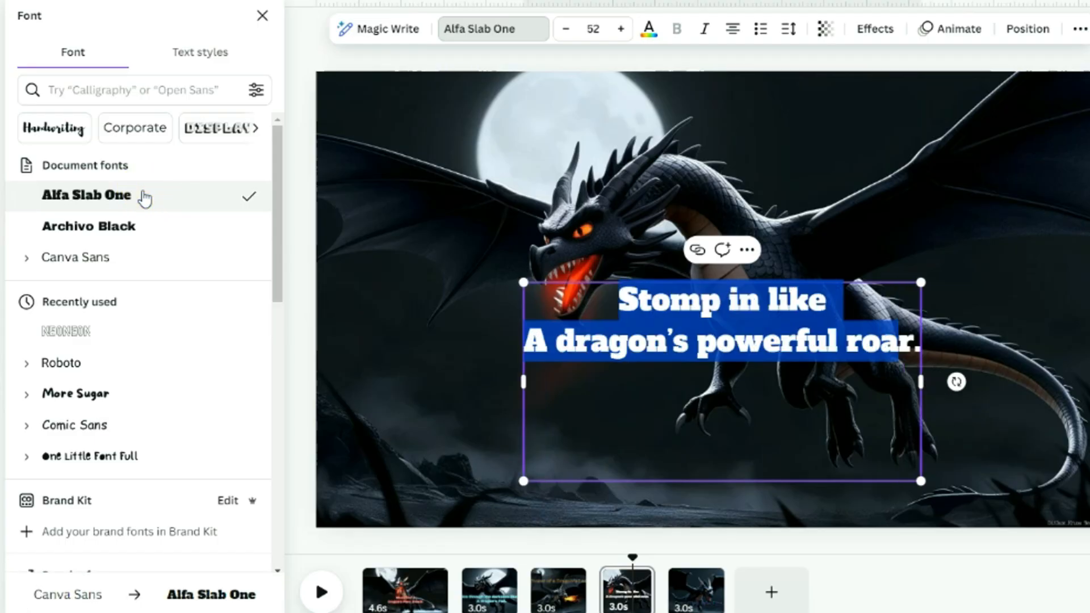
{"action": "left_click", "coordinate": [593, 28]}
{"action": "type", "text": "76"}
{"action": "key", "text": "Return"}
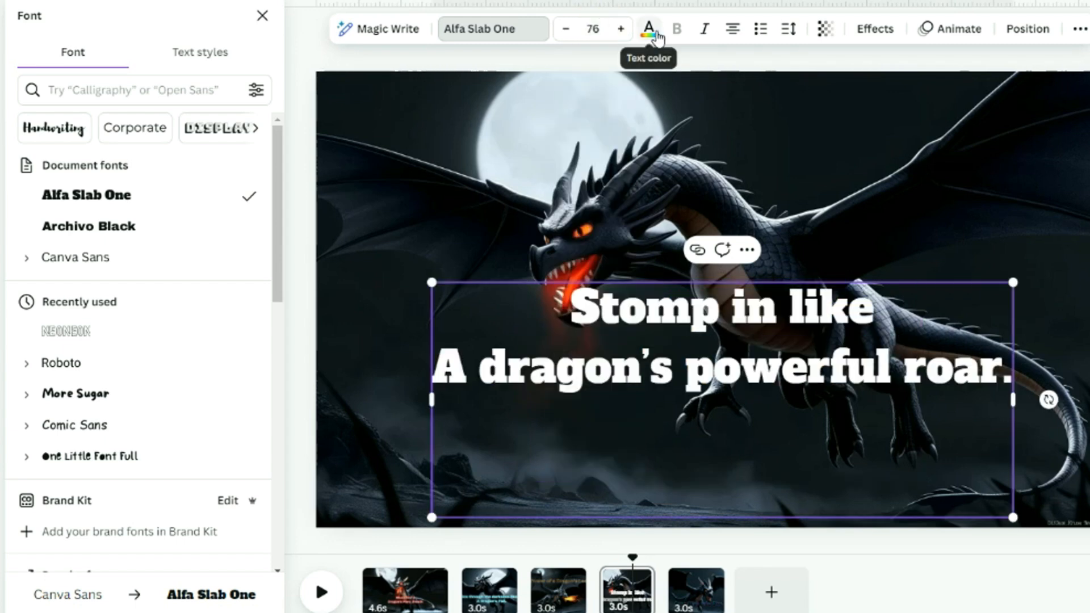
Colour the fourth page's "Stomp in like A dragon's powerful roar." text coral red from the brand colours
{"action": "left_click", "coordinate": [650, 29]}
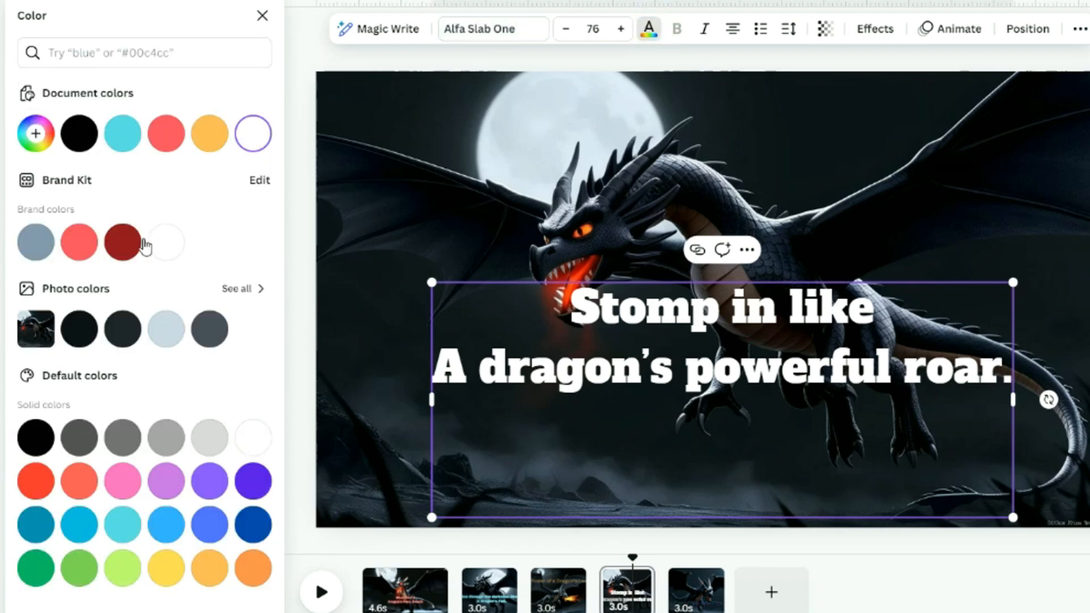
{"action": "left_click", "coordinate": [78, 245]}
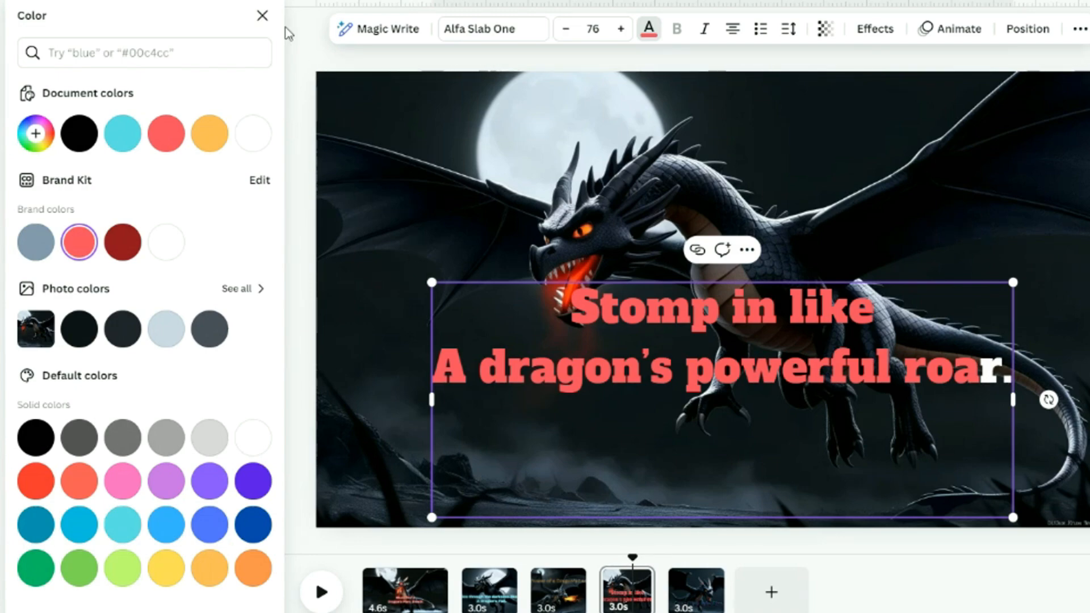
{"action": "left_click", "coordinate": [262, 15]}
{"action": "left_click", "coordinate": [307, 10]}
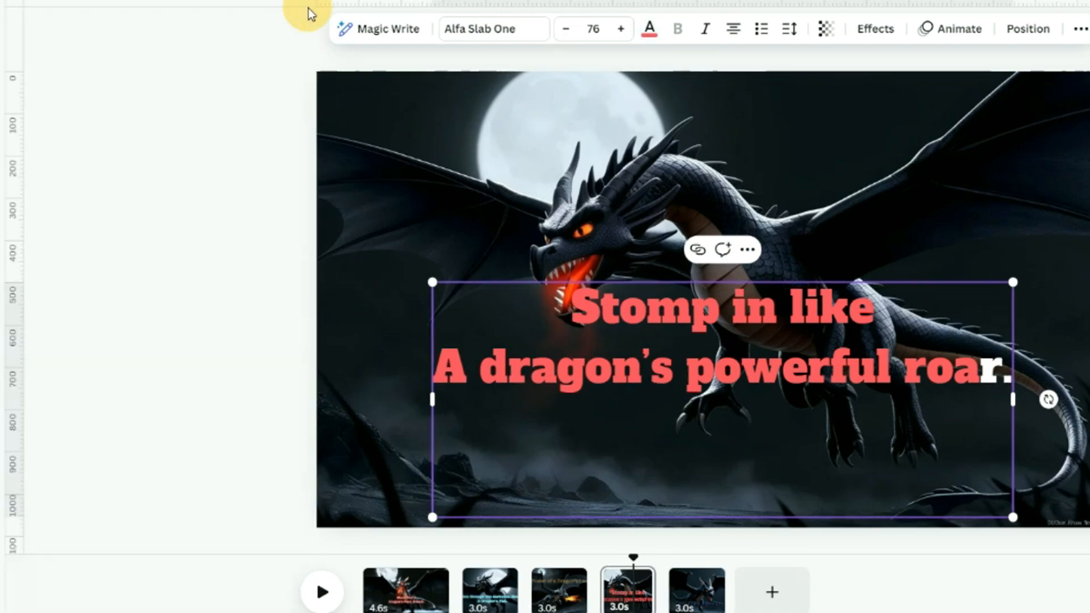
Apply the Lift effect to the fourth page's text with its intensity at 100
{"action": "left_click", "coordinate": [776, 31]}
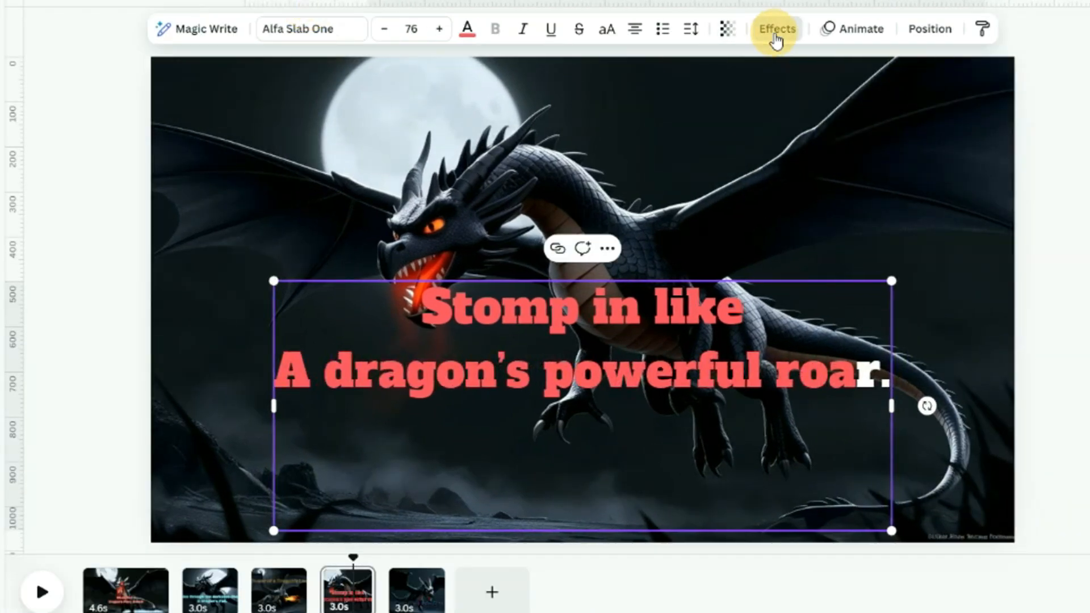
{"action": "left_click", "coordinate": [248, 117]}
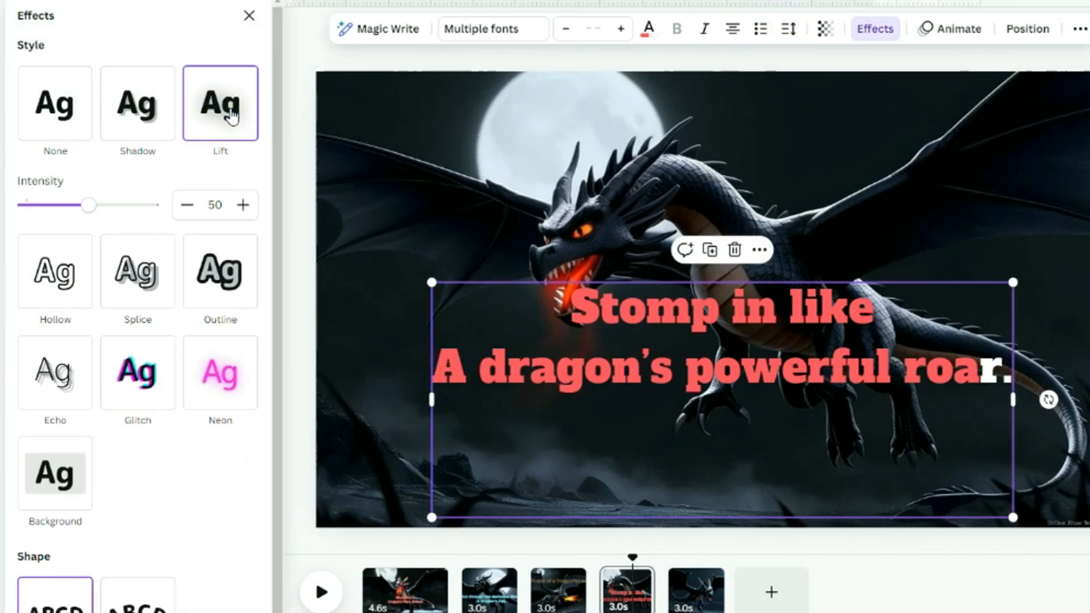
{"action": "left_click_drag", "start_coordinate": [89, 205], "coordinate": [201, 230]}
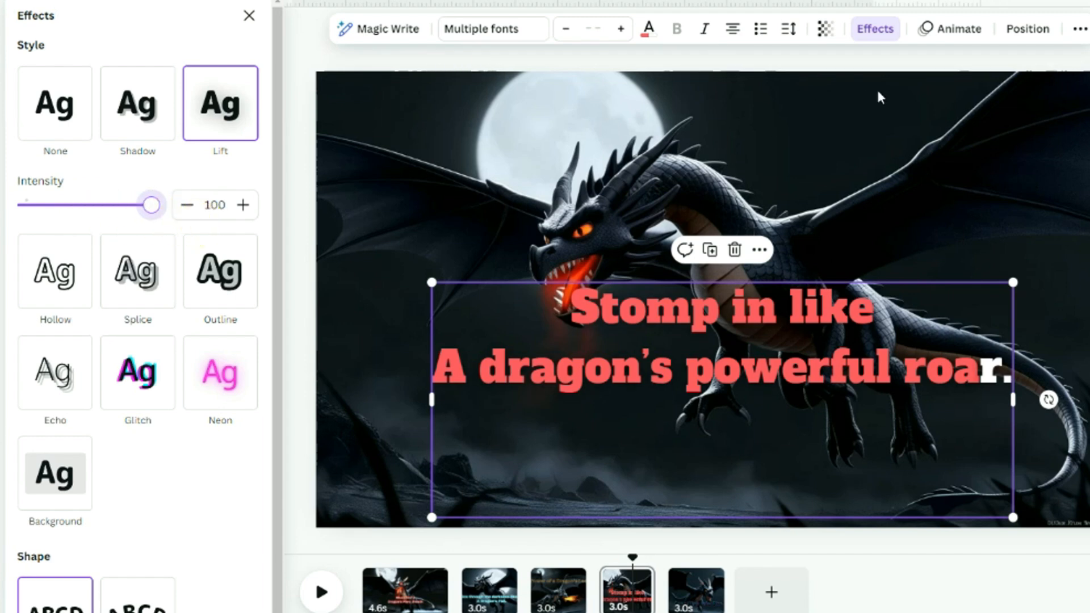
Apply the Stomp animation to the fourth page's text
{"action": "left_click", "coordinate": [959, 29]}
{"action": "scroll", "coordinate": [219, 329], "scroll_direction": "down", "scroll_amount": 5}
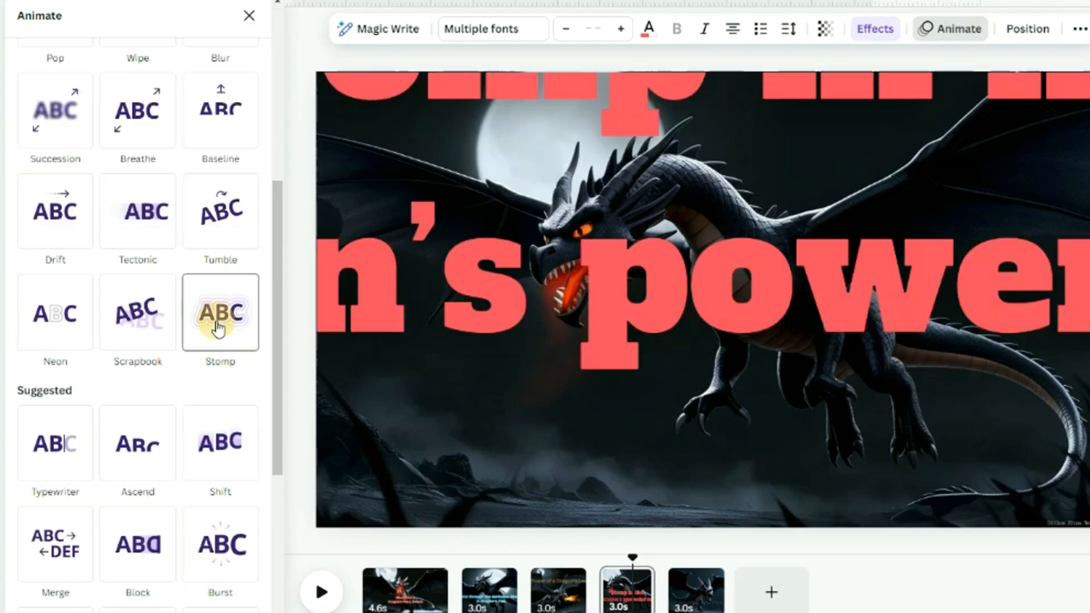
{"action": "left_click", "coordinate": [219, 329]}
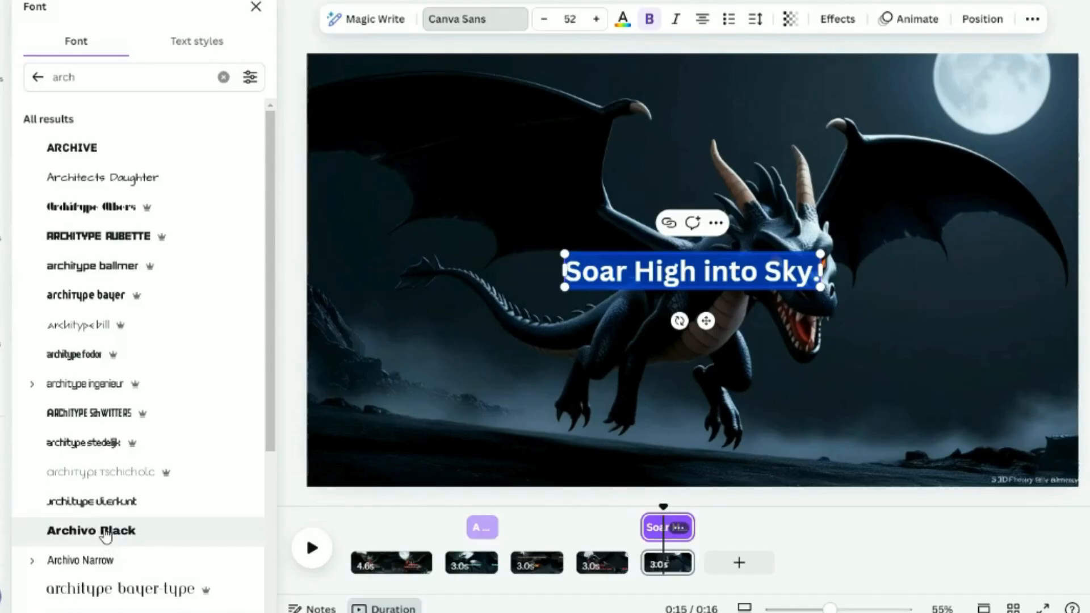
Set the fifth page's "Soar High into Sky." text to the Archivo Black font at size 76
{"action": "left_click", "coordinate": [106, 533]}
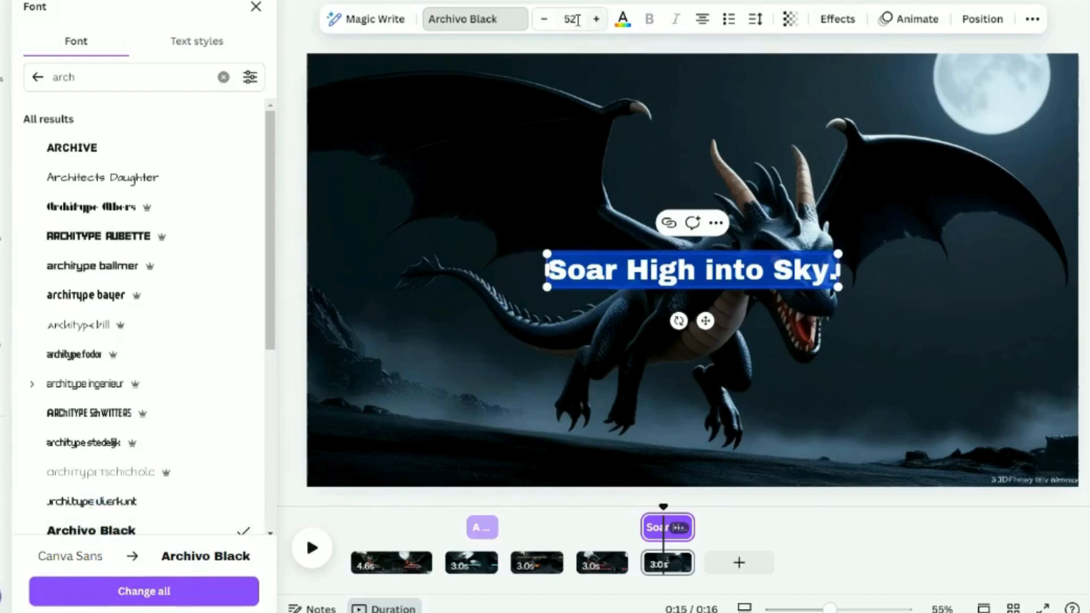
{"action": "left_click", "coordinate": [572, 19]}
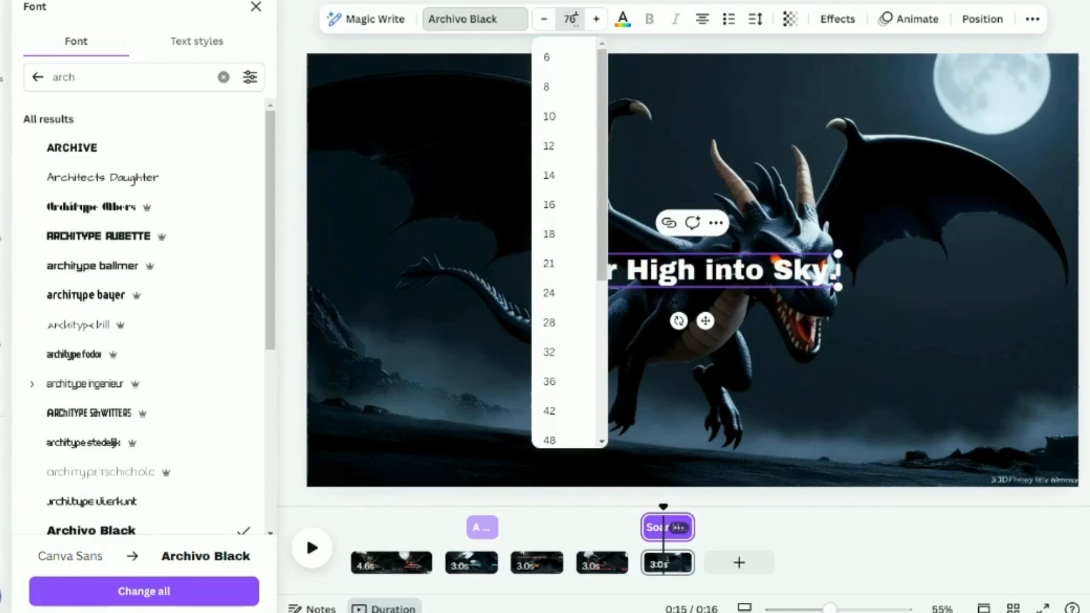
{"action": "type", "text": "76"}
{"action": "key", "text": "Return"}
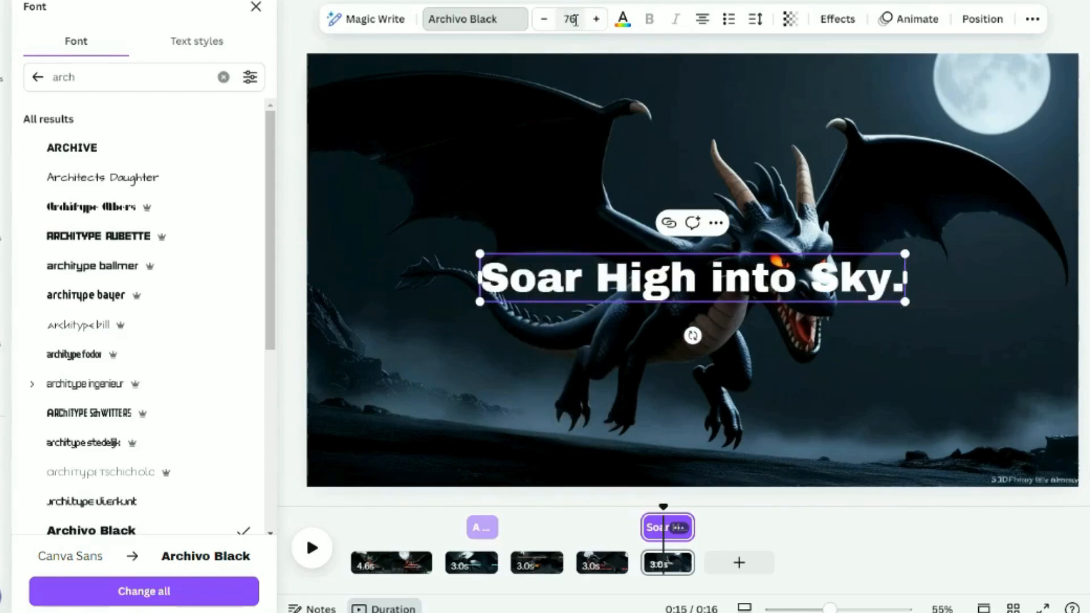
Colour the fifth page's text black from the document colours and apply the Glitch effect to it
{"action": "left_click", "coordinate": [622, 18]}
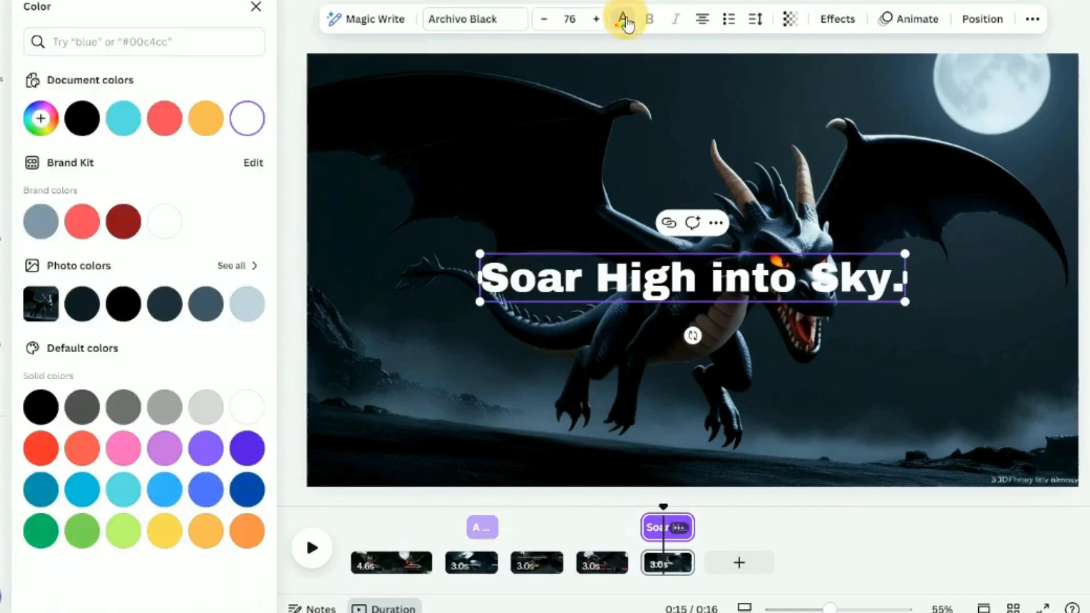
{"action": "left_click", "coordinate": [81, 118]}
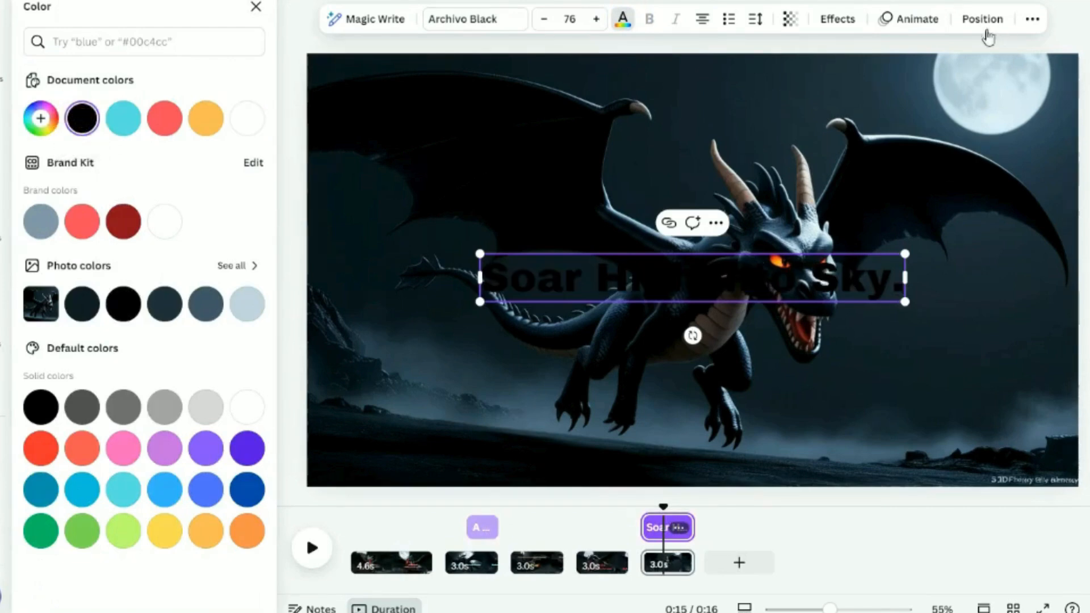
{"action": "left_click", "coordinate": [839, 20]}
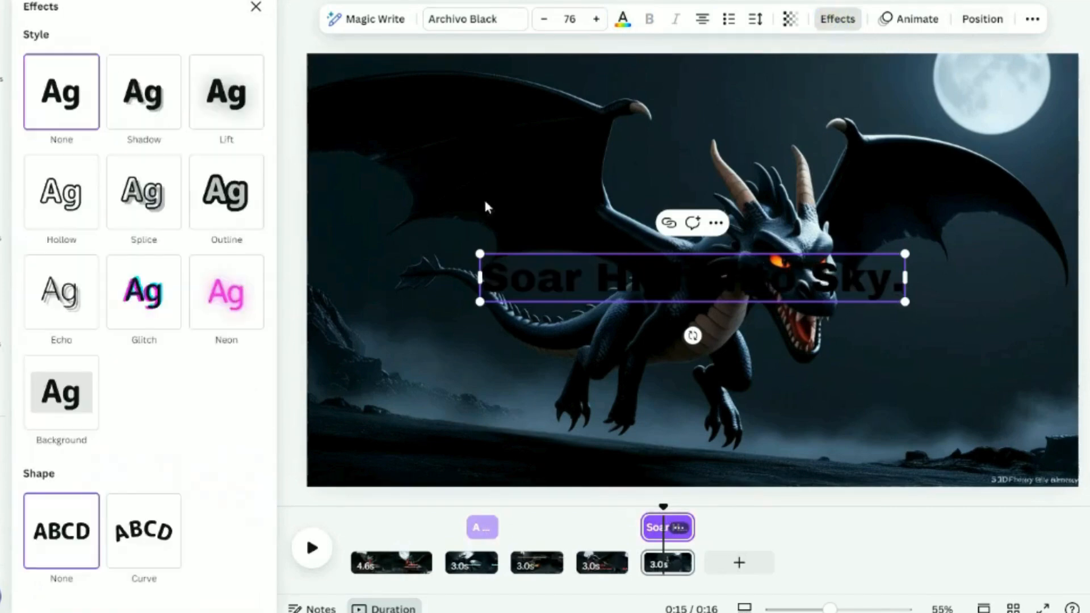
{"action": "left_click", "coordinate": [152, 313]}
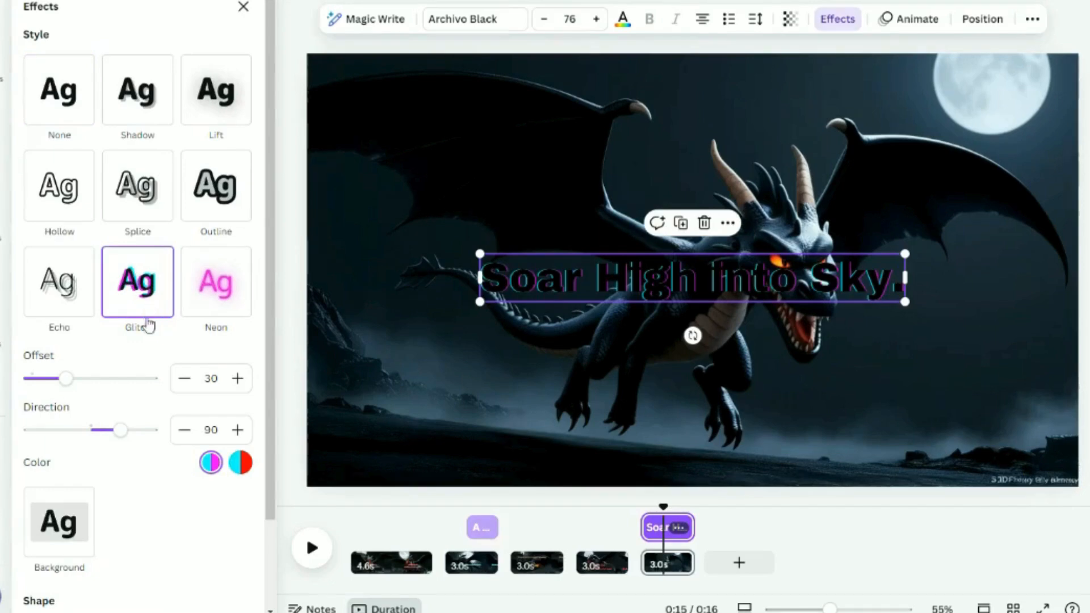
Move the fifth page's text down below the dragon's head and set its Glitch offset to 77 and direction to 109
{"action": "left_click_drag", "start_coordinate": [659, 283], "coordinate": [682, 368]}
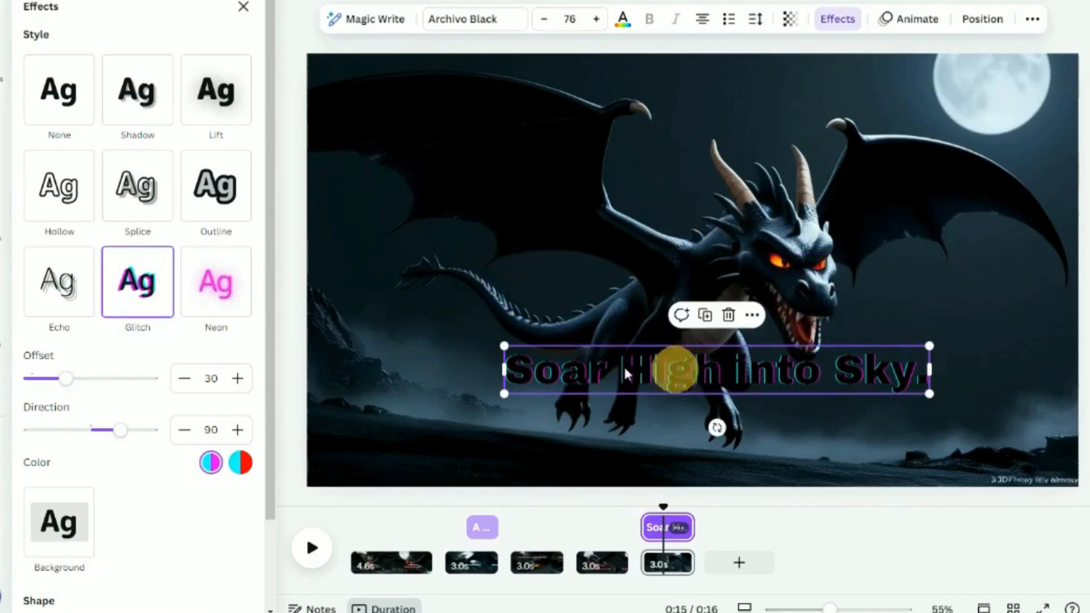
{"action": "left_click_drag", "start_coordinate": [66, 380], "coordinate": [127, 390]}
{"action": "left_click_drag", "start_coordinate": [121, 430], "coordinate": [130, 432]}
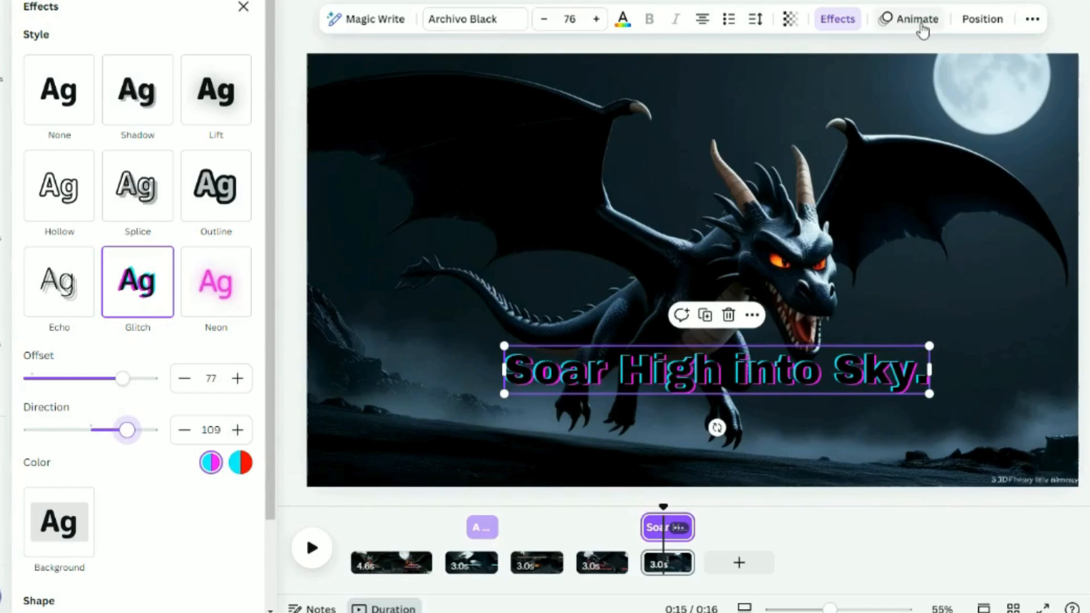
Apply the Baseline animation to the fifth page's text, playing on enter only
{"action": "left_click", "coordinate": [919, 23]}
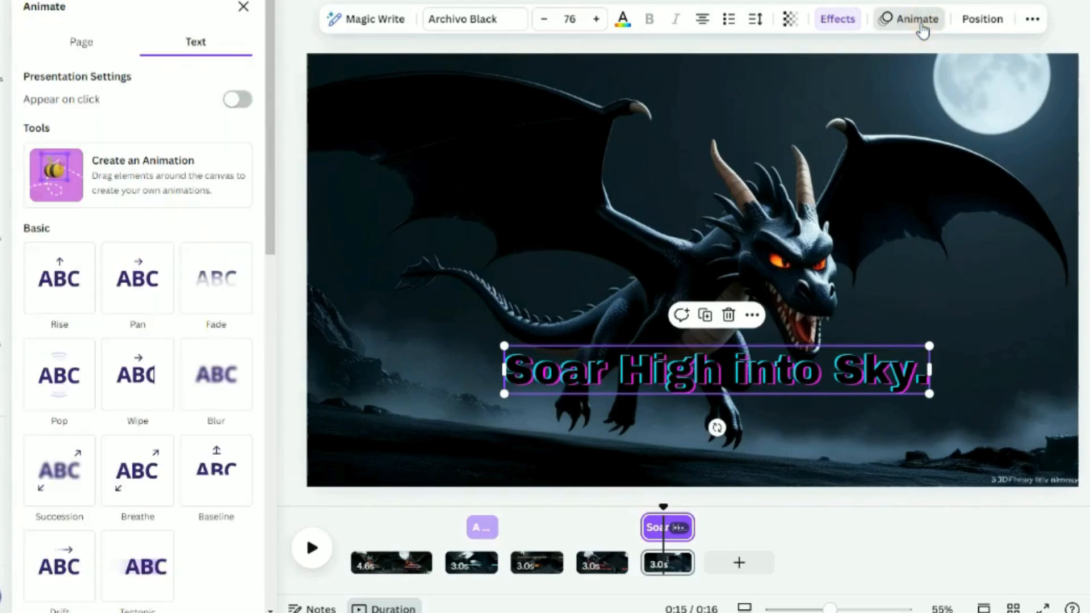
{"action": "left_click", "coordinate": [220, 472]}
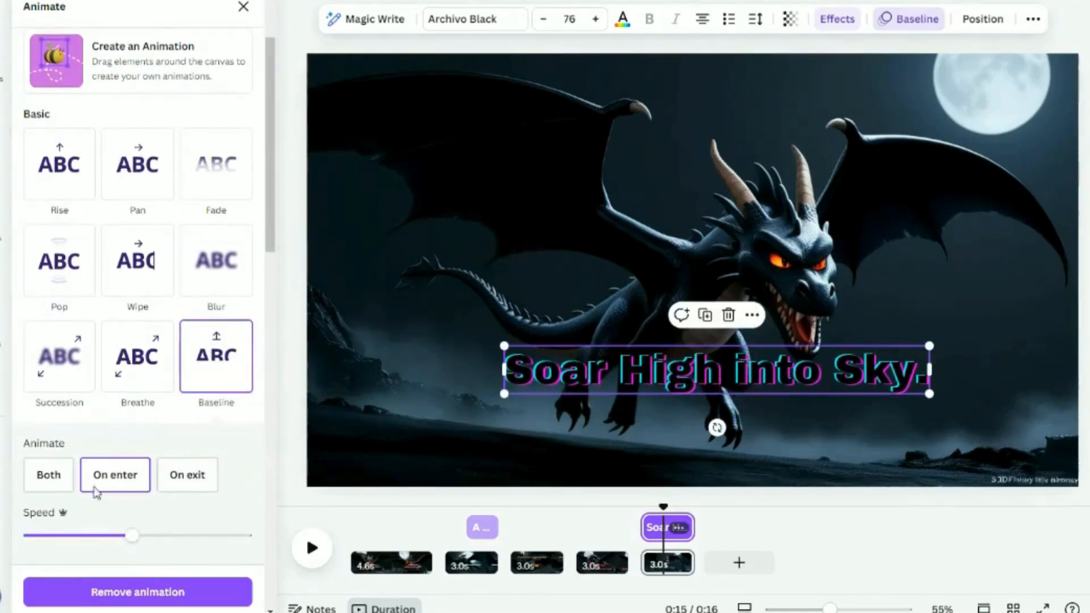
{"action": "left_click", "coordinate": [40, 483]}
{"action": "scroll", "coordinate": [39, 487], "scroll_direction": "down", "scroll_amount": 2}
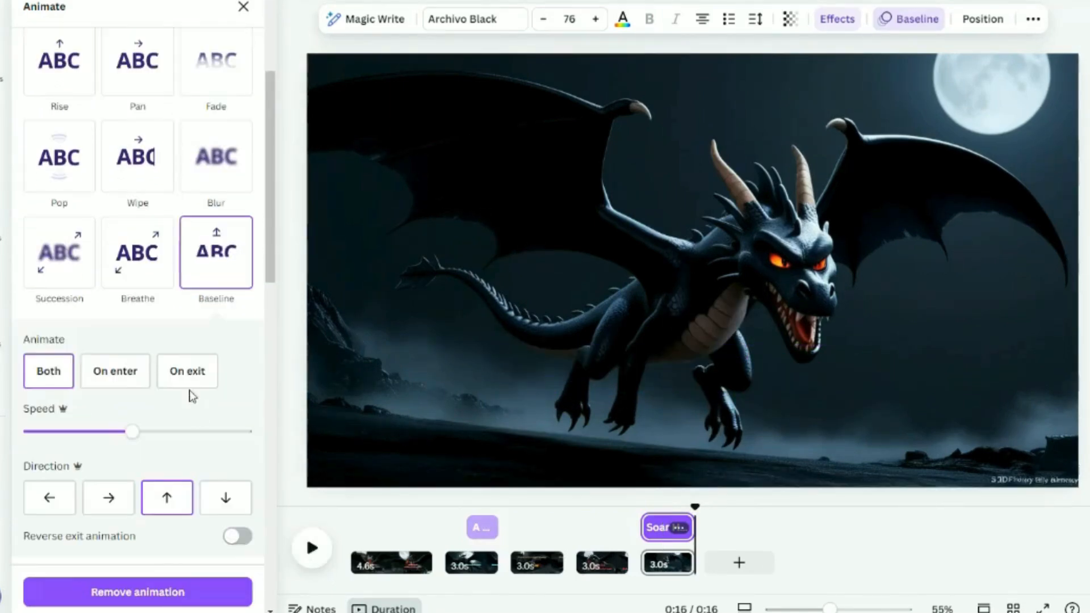
{"action": "left_click", "coordinate": [117, 382]}
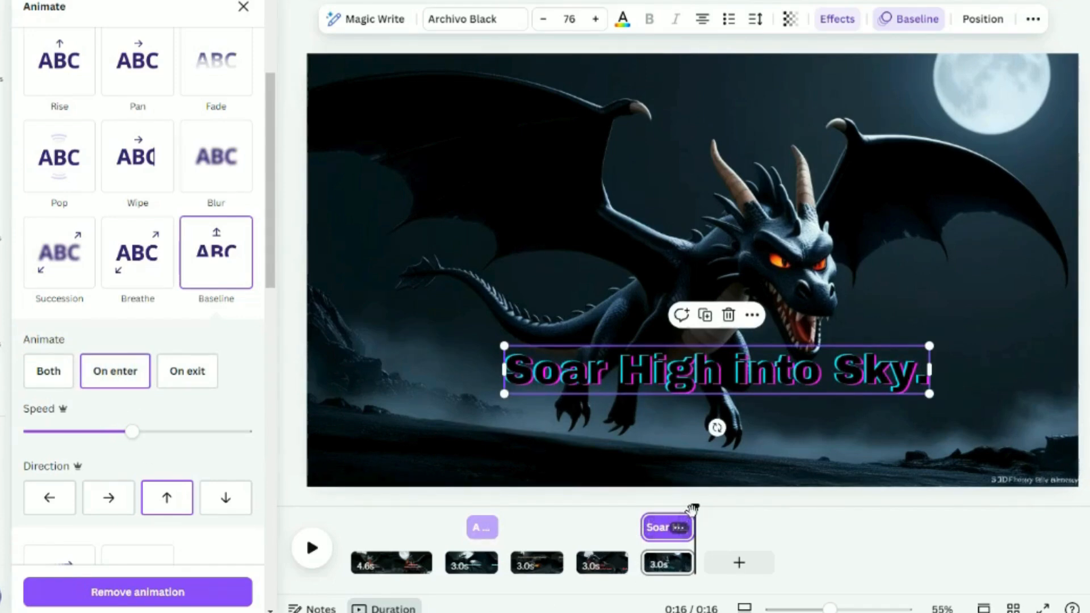
Play back the fifth page to check its text animation, and play the whole video from the start
{"action": "left_click_drag", "start_coordinate": [694, 507], "coordinate": [636, 529]}
{"action": "left_click", "coordinate": [307, 557]}
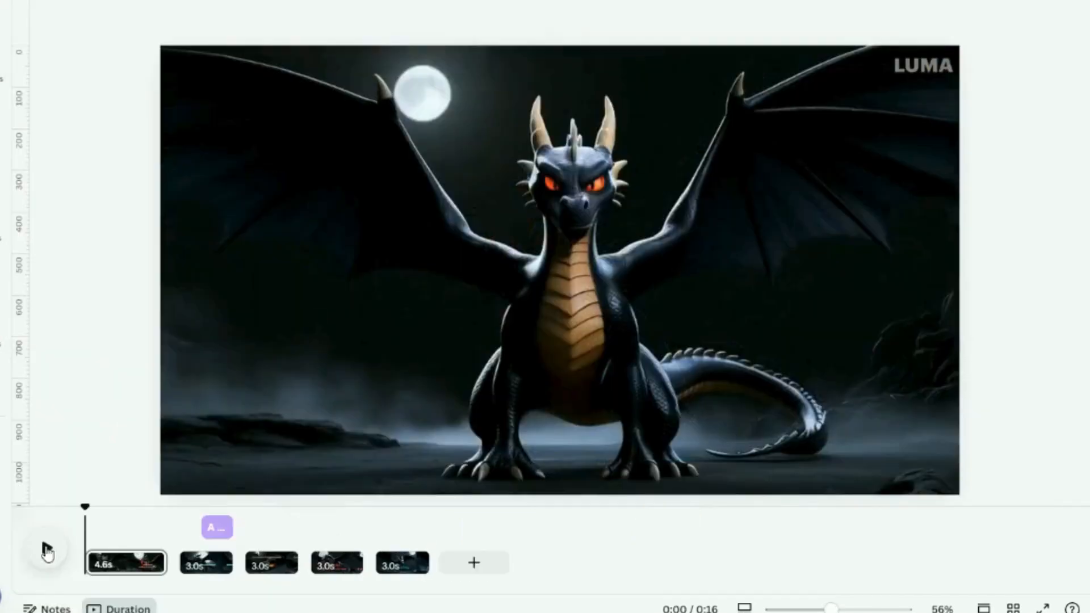
{"action": "left_click", "coordinate": [45, 549]}
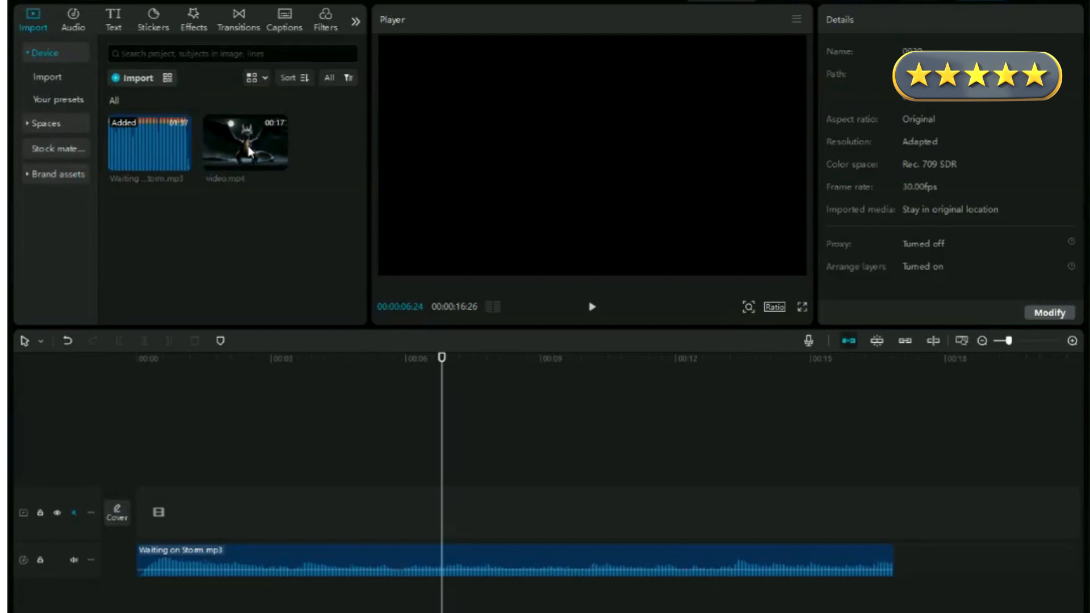
In CapCut, place video.mp4 at the start of the track above Waiting on Storm.mp3 and return the playhead to the beginning
{"action": "left_click_drag", "start_coordinate": [247, 150], "coordinate": [154, 523]}
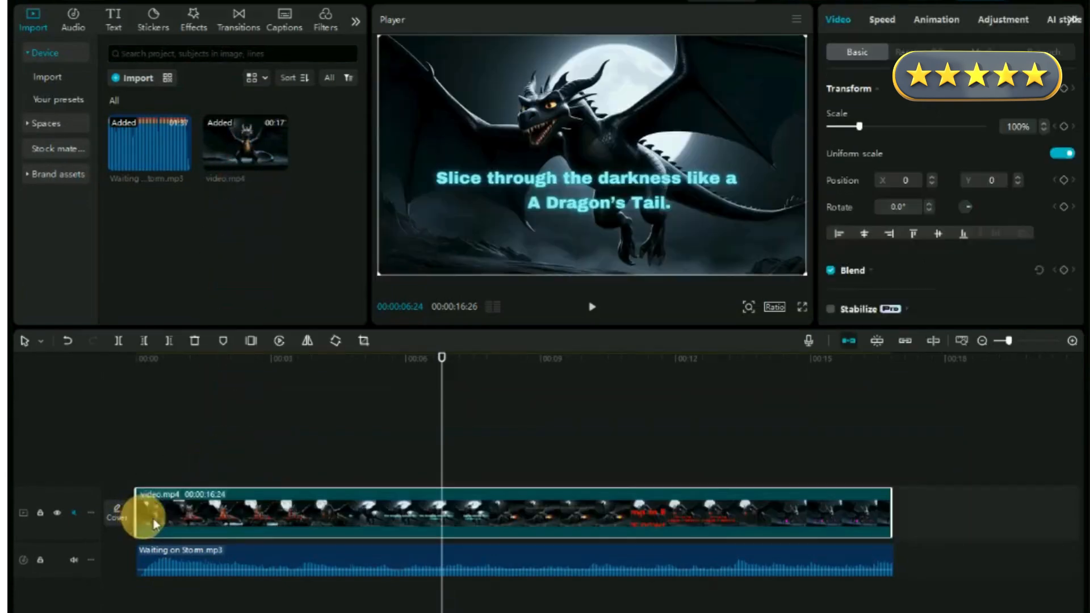
{"action": "left_click_drag", "start_coordinate": [445, 437], "coordinate": [147, 466]}
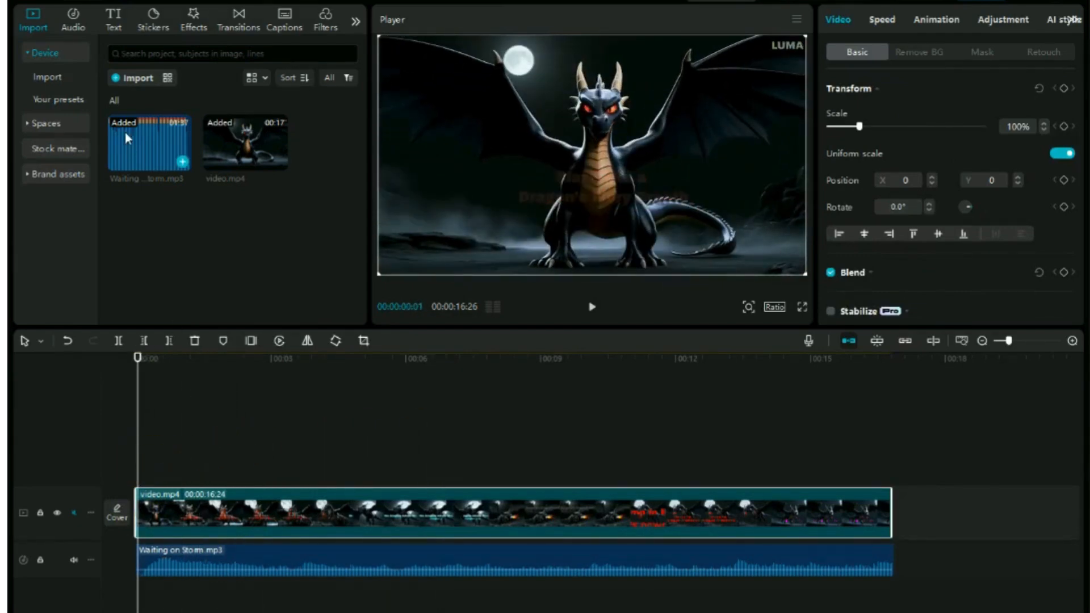
Add the Spark effect from the Spark category above the start of the video clip and preview its first frames
{"action": "left_click", "coordinate": [193, 22]}
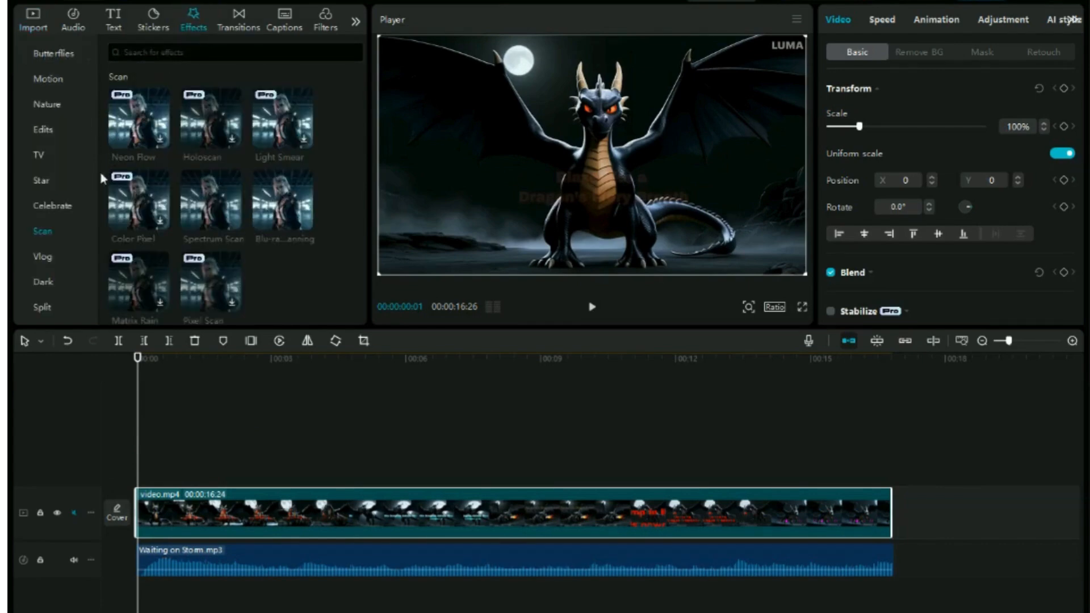
{"action": "scroll", "coordinate": [57, 141], "scroll_direction": "up", "scroll_amount": 3}
{"action": "left_click", "coordinate": [50, 87]}
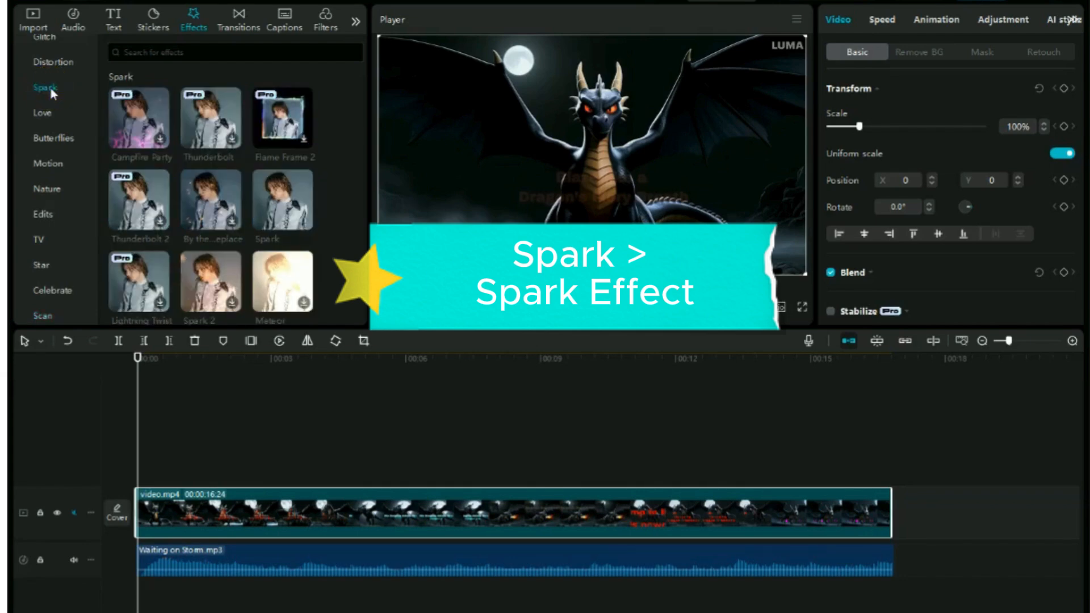
{"action": "mouse_move", "coordinate": [284, 205]}
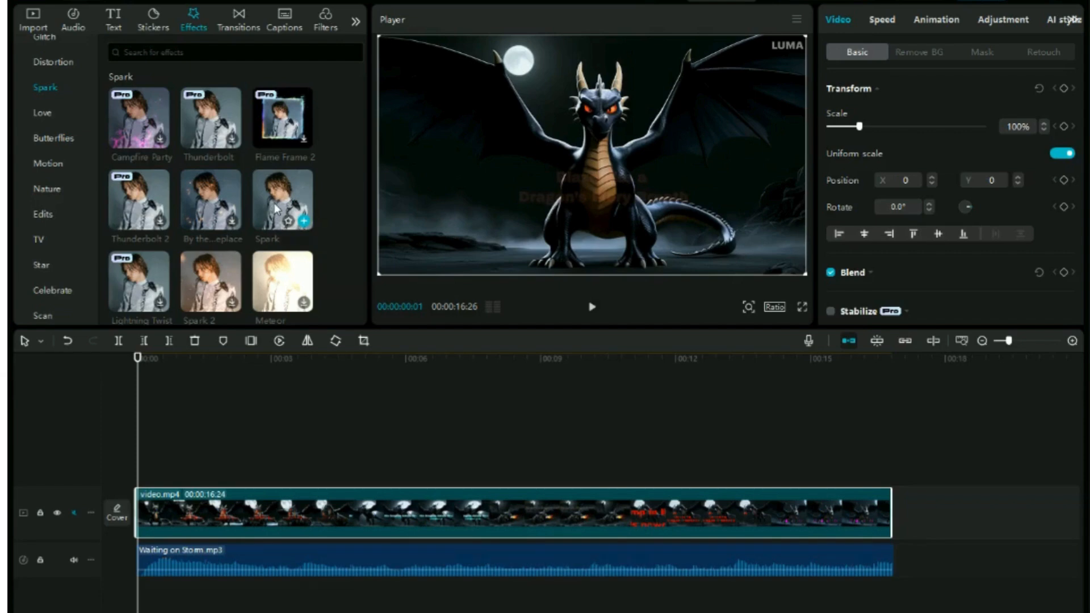
{"action": "left_click", "coordinate": [275, 203]}
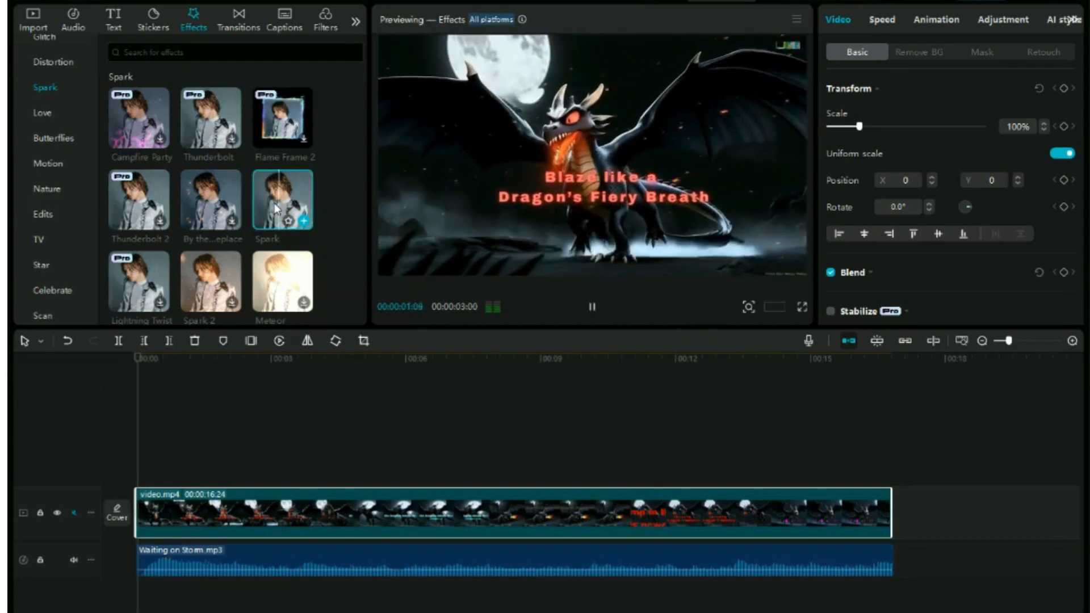
{"action": "left_click_drag", "start_coordinate": [275, 203], "coordinate": [143, 480]}
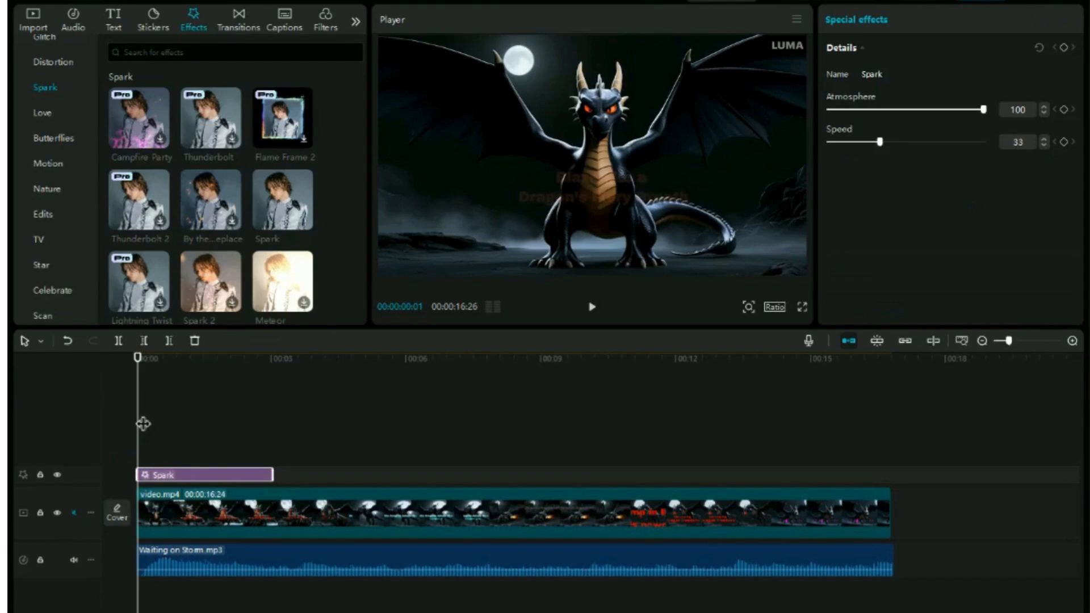
{"action": "left_click_drag", "start_coordinate": [143, 424], "coordinate": [166, 426]}
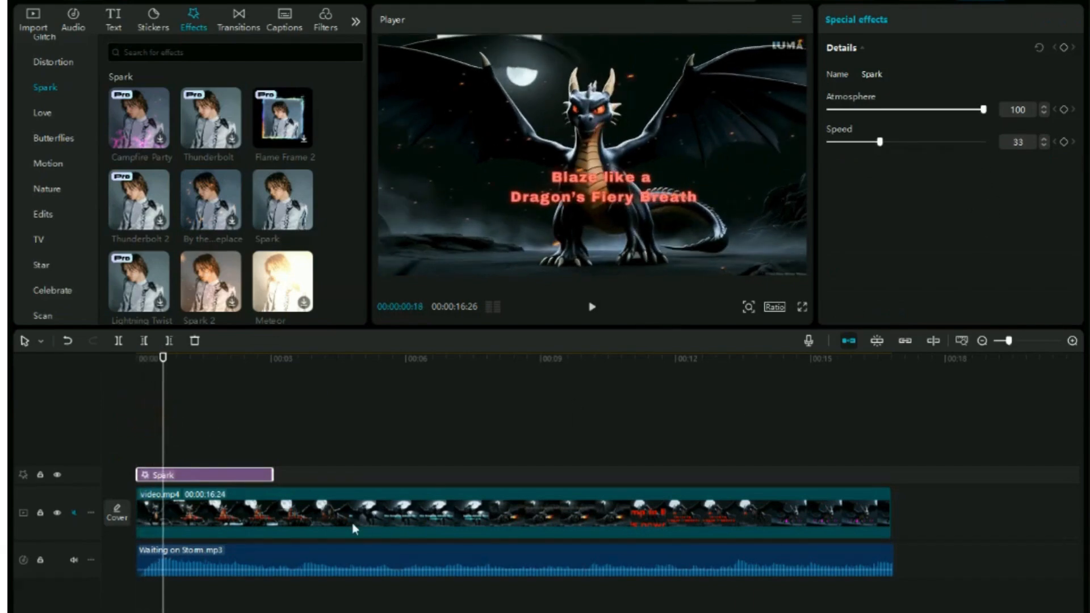
Set the Spark effect's atmosphere to 99 and speed to 83, and extend it to the end of the first scene
{"action": "left_click", "coordinate": [251, 481]}
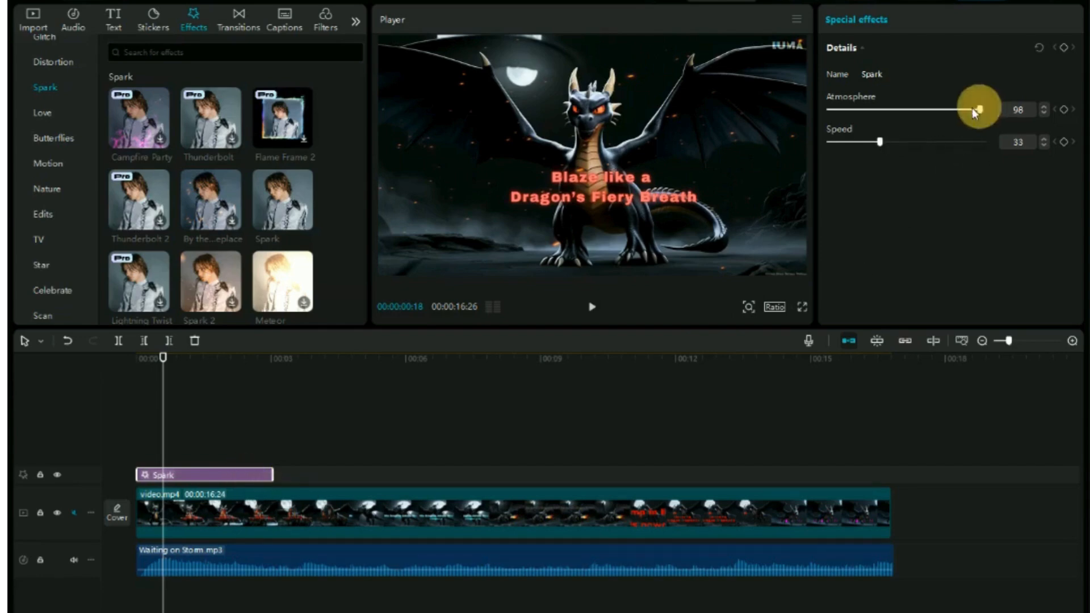
{"action": "left_click_drag", "start_coordinate": [942, 111], "coordinate": [984, 111]}
{"action": "left_click_drag", "start_coordinate": [878, 145], "coordinate": [958, 143]}
{"action": "left_click_drag", "start_coordinate": [273, 474], "coordinate": [144, 454]}
Play back the first scene with its Spark effect, and add the Pool Reflection light effect above the second scene
{"action": "left_click", "coordinate": [592, 306]}
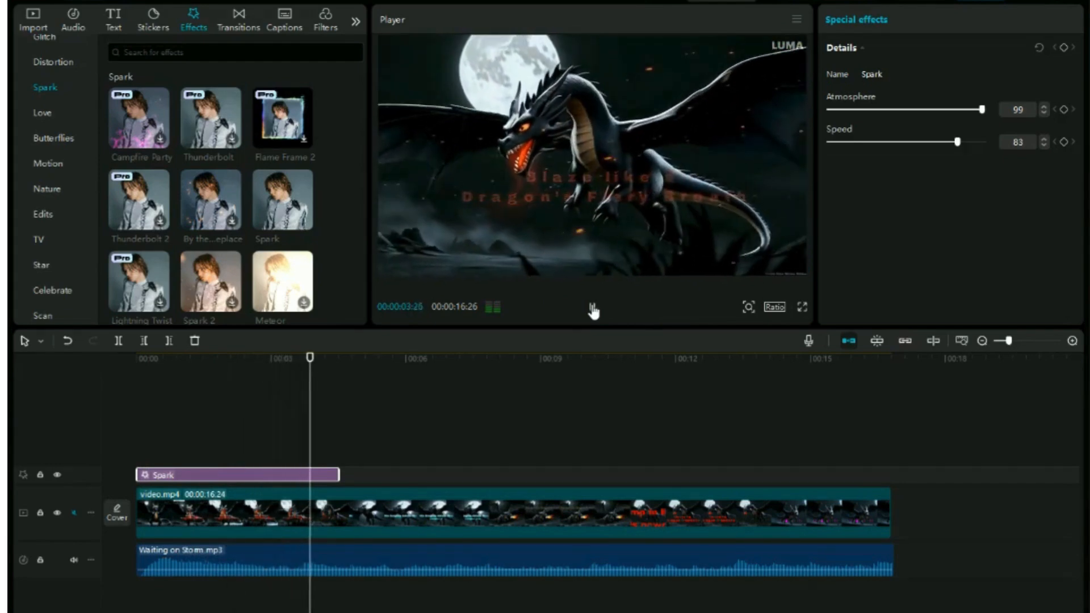
{"action": "left_click", "coordinate": [592, 307]}
{"action": "scroll", "coordinate": [57, 71], "scroll_direction": "up", "scroll_amount": 2}
{"action": "left_click", "coordinate": [57, 75]}
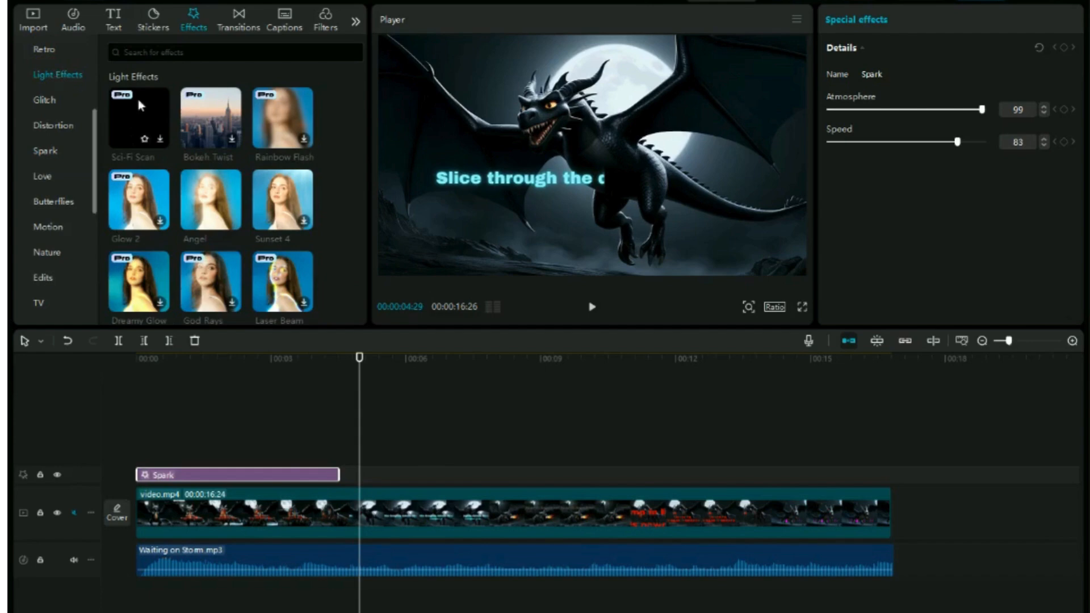
{"action": "scroll", "coordinate": [227, 194], "scroll_direction": "down", "scroll_amount": 2}
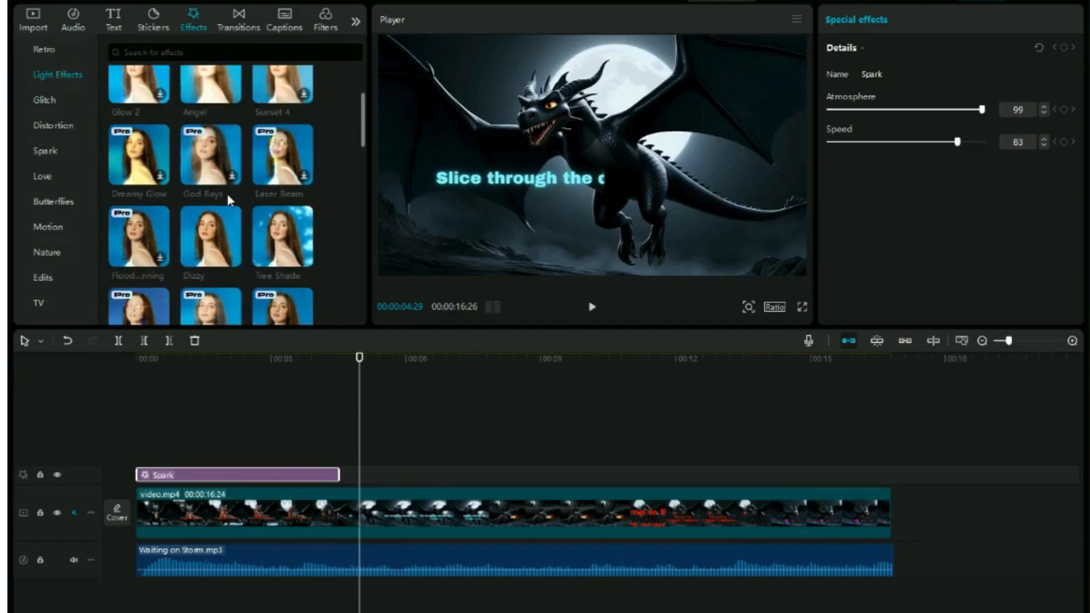
{"action": "scroll", "coordinate": [227, 194], "scroll_direction": "down", "scroll_amount": 1}
{"action": "scroll", "coordinate": [229, 197], "scroll_direction": "down", "scroll_amount": 3}
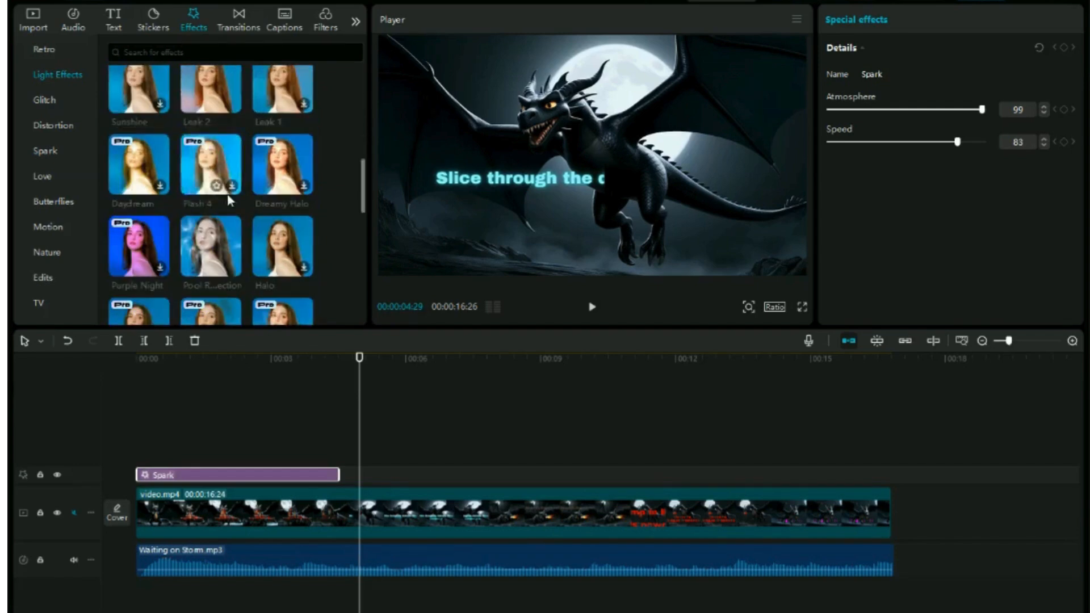
{"action": "left_click", "coordinate": [203, 246]}
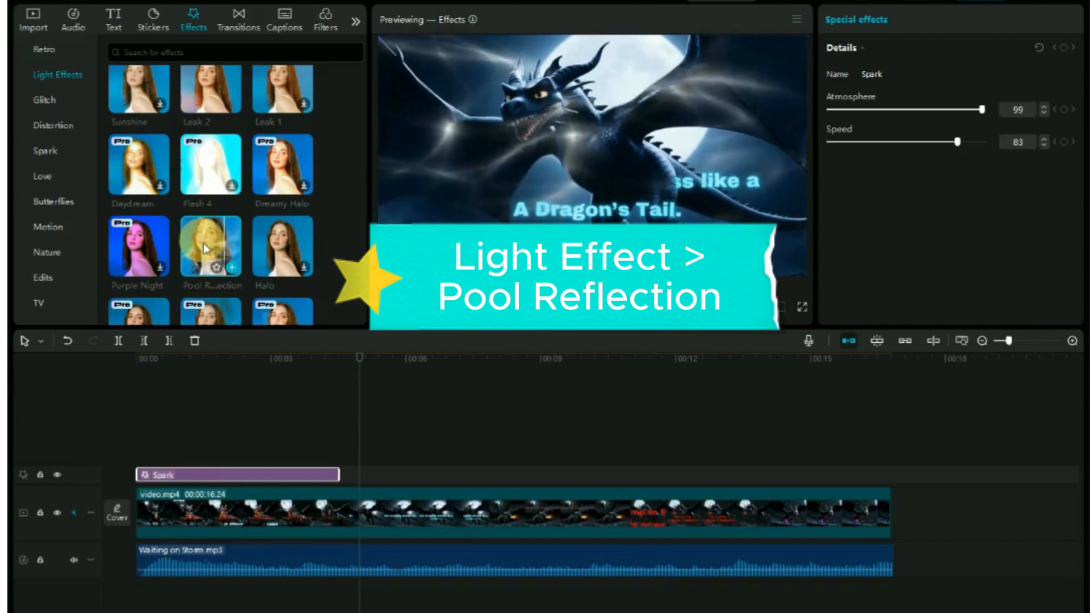
{"action": "left_click_drag", "start_coordinate": [203, 246], "coordinate": [343, 473]}
Set the Pool Reflection effect's color to 9, twist to 22, filters to 86, size to 55 and speed to 42
{"action": "mouse_move", "coordinate": [363, 433]}
{"action": "left_mouse_down"}
{"action": "mouse_move", "coordinate": [348, 419]}
{"action": "mouse_move", "coordinate": [363, 427]}
{"action": "left_mouse_up"}
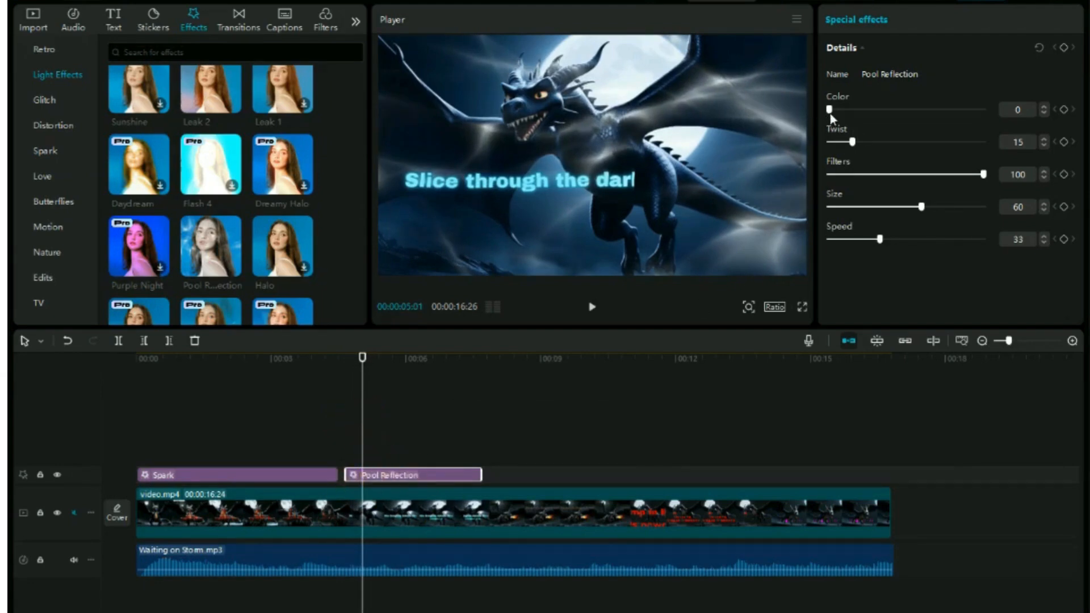
{"action": "left_click_drag", "start_coordinate": [830, 113], "coordinate": [841, 117]}
{"action": "left_click_drag", "start_coordinate": [861, 113], "coordinate": [864, 143]}
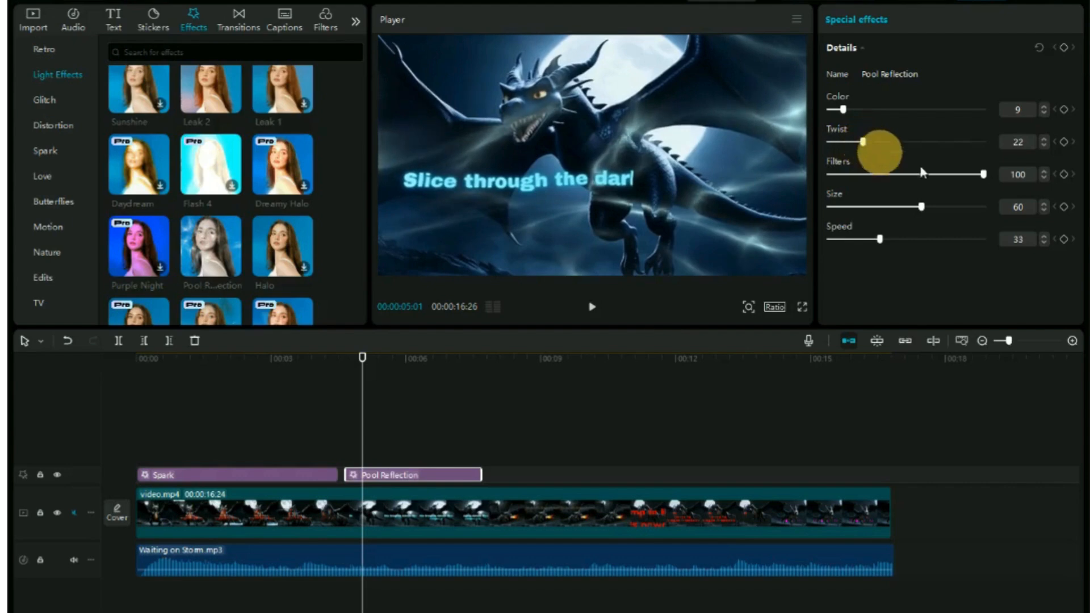
{"action": "left_click_drag", "start_coordinate": [984, 180], "coordinate": [961, 176]}
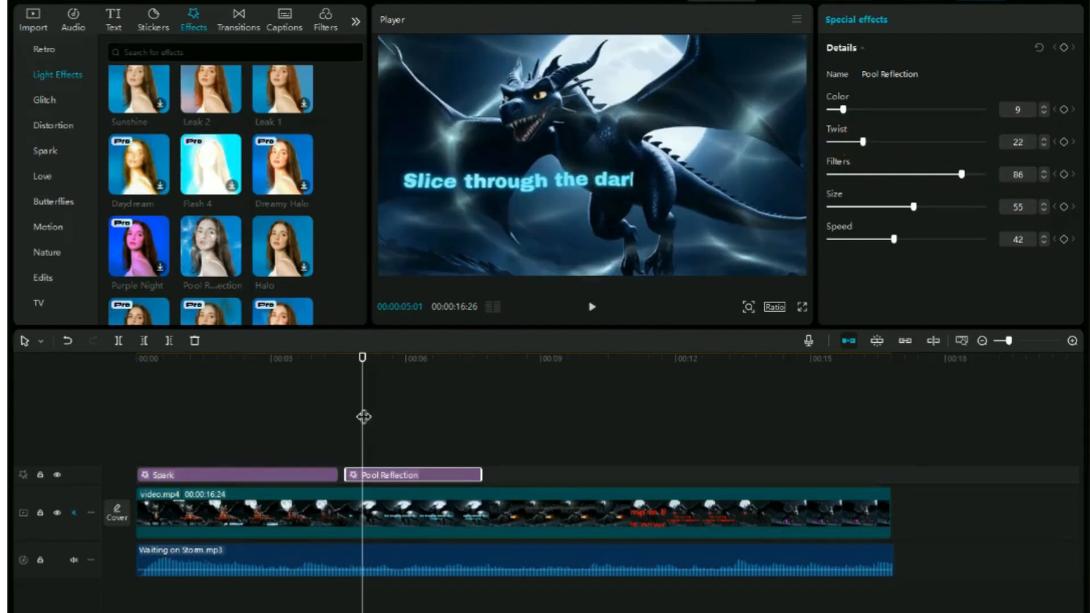
Add the Fire effect from the Nature category directly after Pool Reflection, with atmosphere 55 and speed 63
{"action": "left_click_drag", "start_coordinate": [382, 414], "coordinate": [536, 425]}
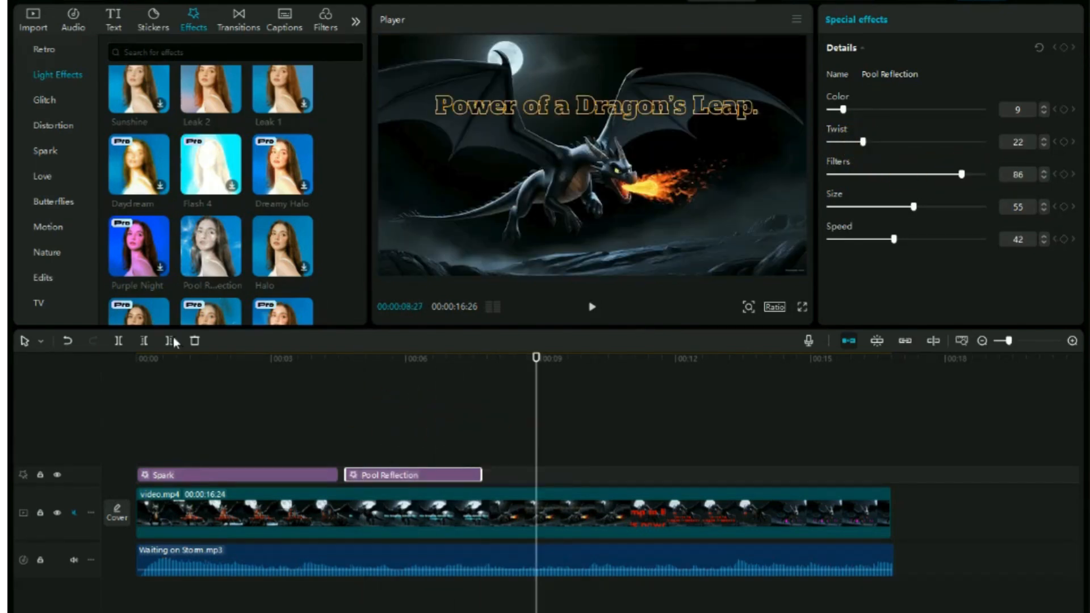
{"action": "scroll", "coordinate": [91, 157], "scroll_direction": "down", "scroll_amount": 5}
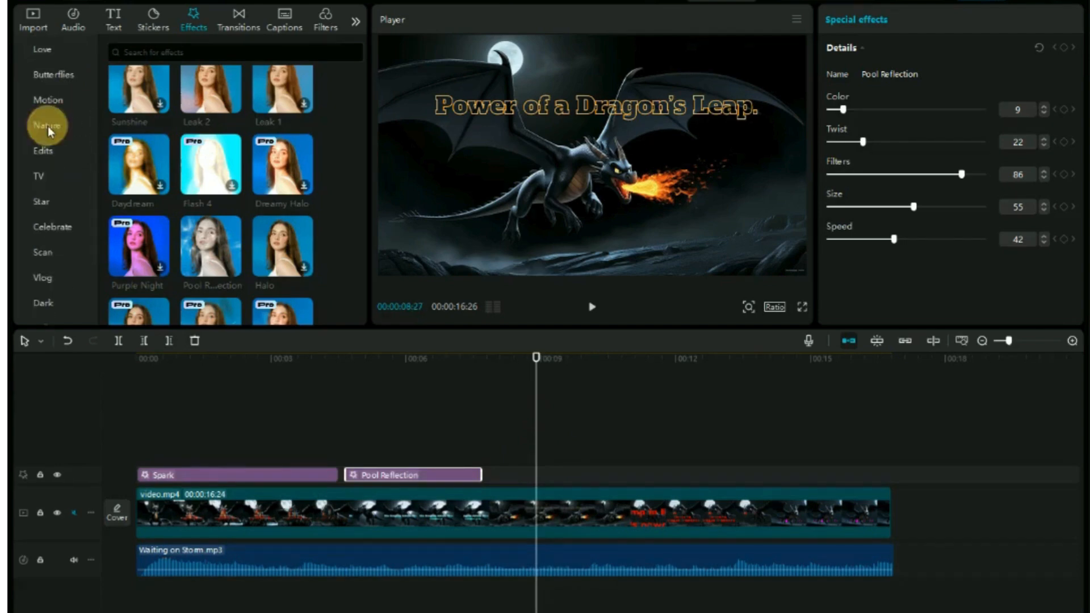
{"action": "left_click", "coordinate": [48, 126]}
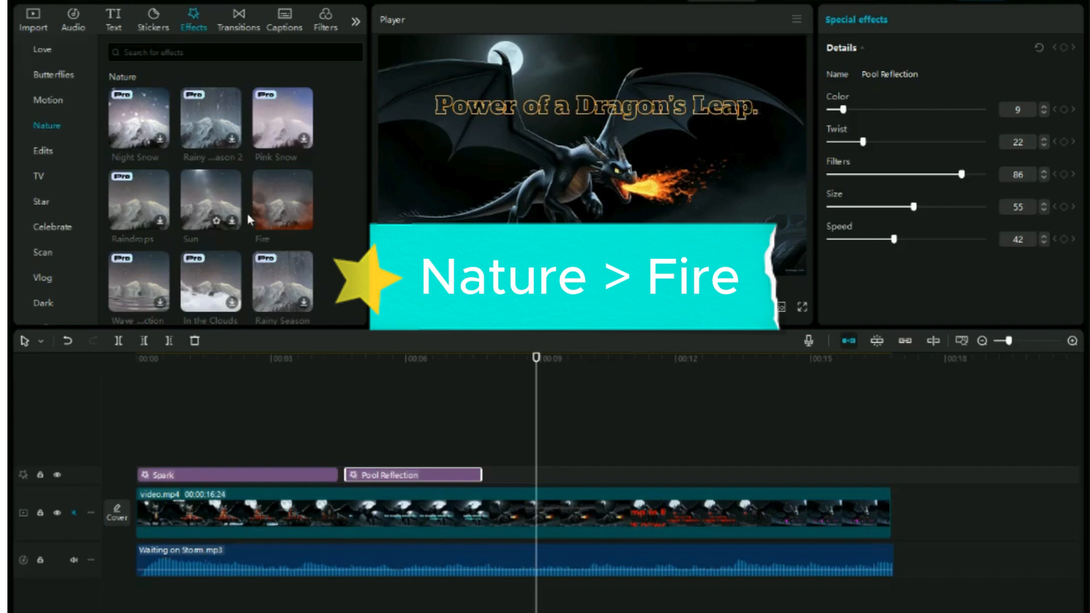
{"action": "left_click", "coordinate": [269, 197]}
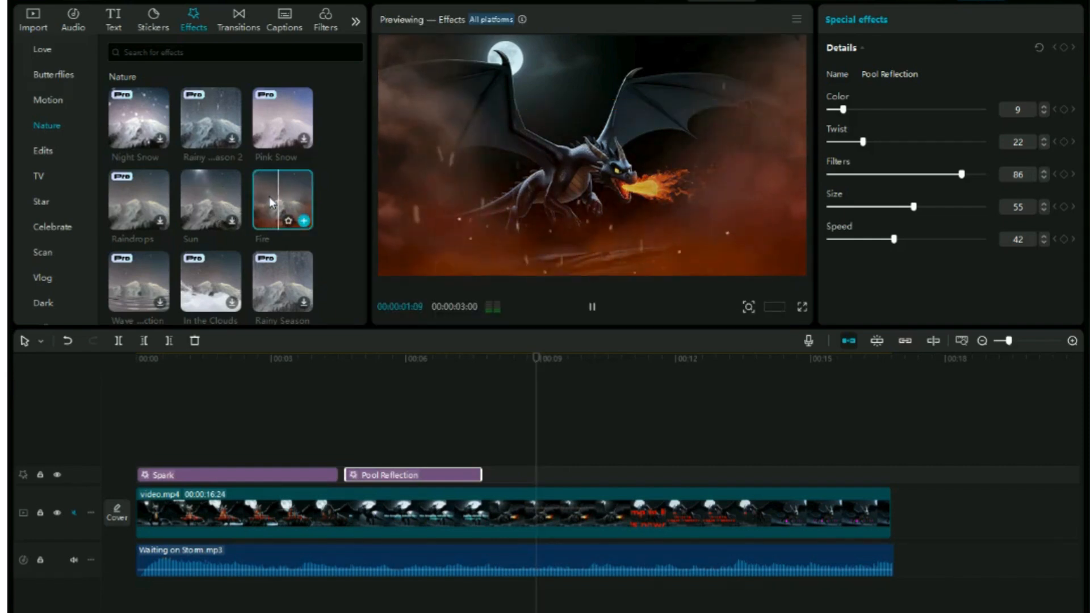
{"action": "left_click", "coordinate": [304, 221]}
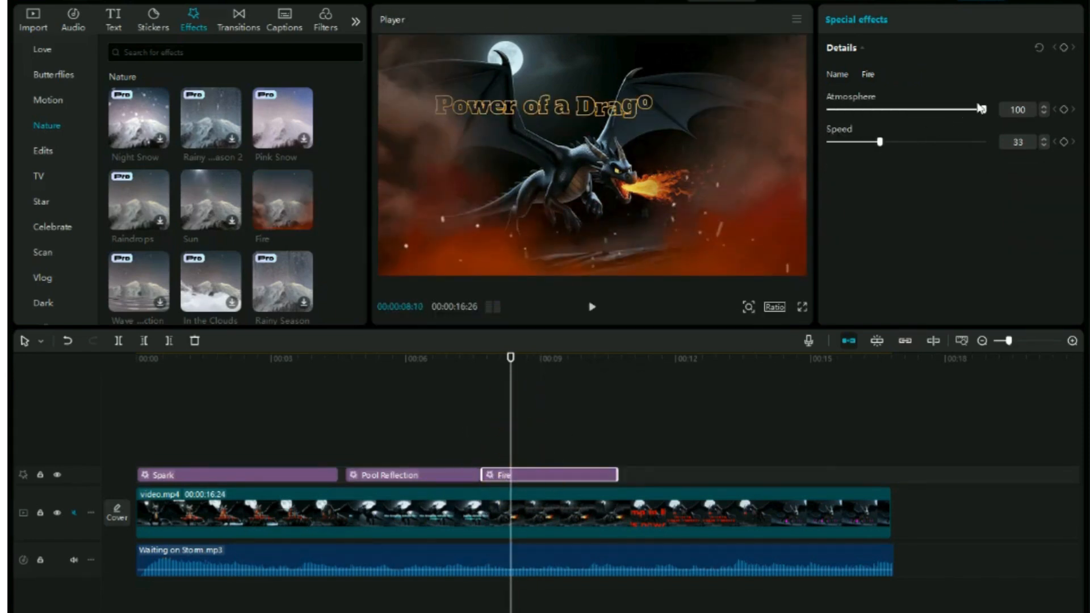
{"action": "left_click_drag", "start_coordinate": [981, 108], "coordinate": [927, 142]}
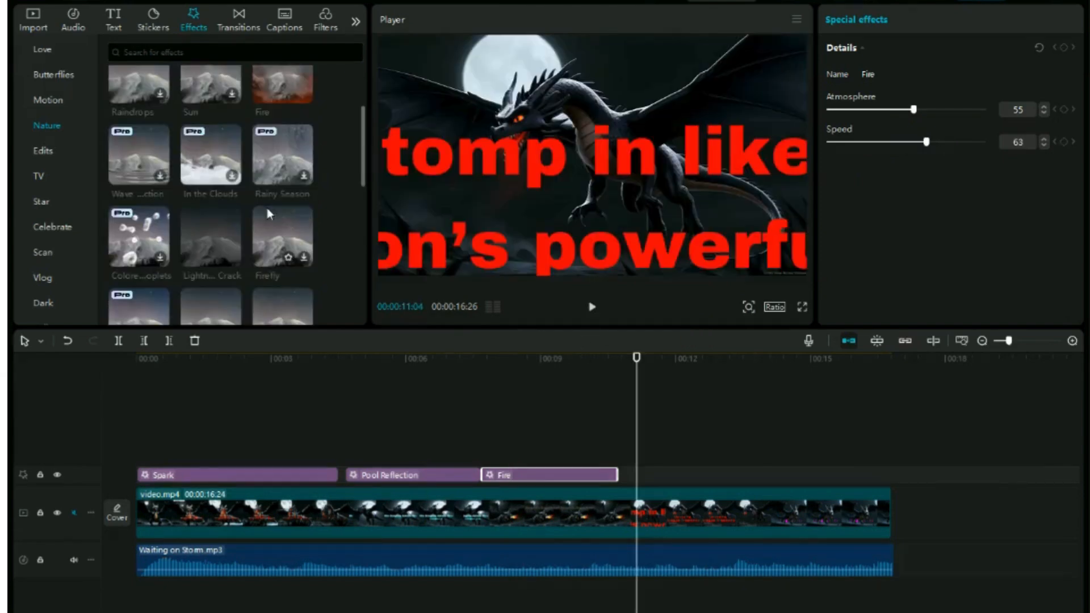
Add the Lightning Crack effect from the Nature category above the "Stomp in like" scene, directly after Fire
{"action": "left_click", "coordinate": [206, 227]}
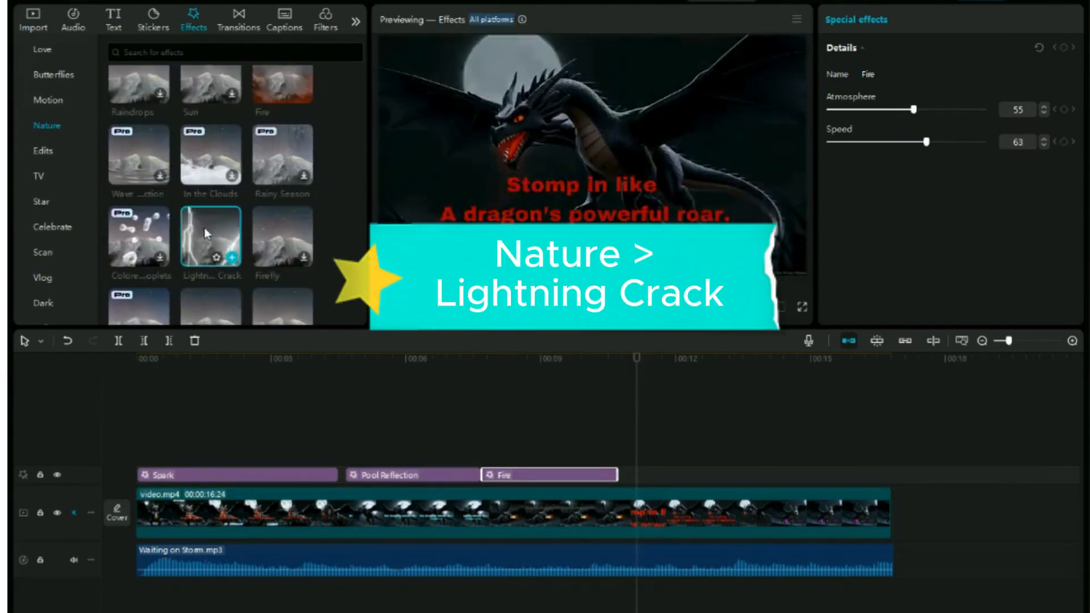
{"action": "left_click_drag", "start_coordinate": [219, 222], "coordinate": [667, 438]}
{"action": "left_click", "coordinate": [650, 473]}
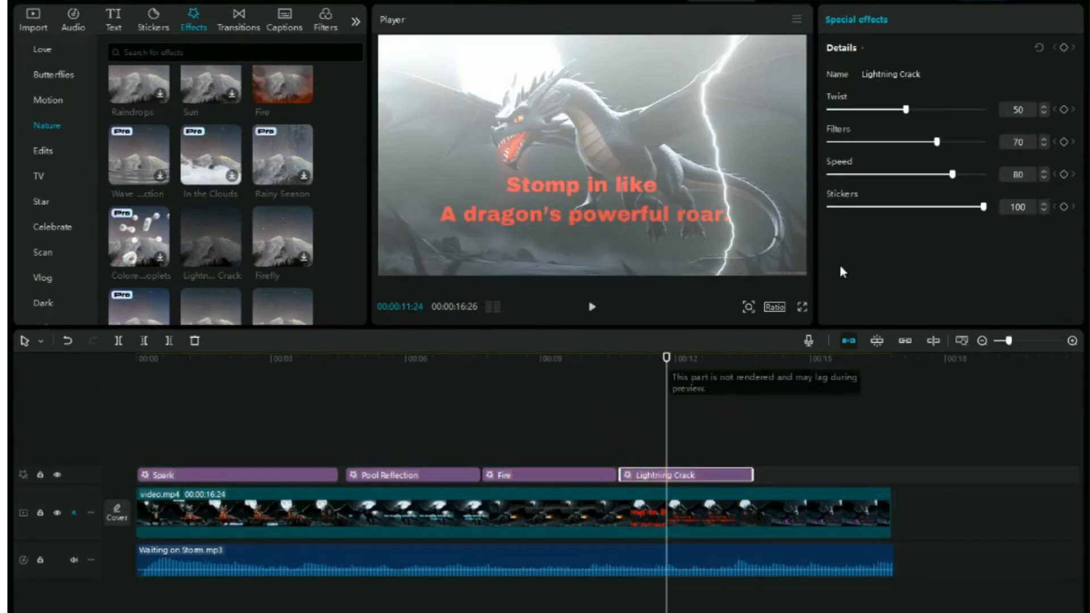
Set Lightning Crack's twist to 49, filters to 64, speed to 56 and stickers to 98, and play back the scene
{"action": "left_click_drag", "start_coordinate": [931, 109], "coordinate": [904, 110]}
{"action": "left_click_drag", "start_coordinate": [662, 433], "coordinate": [639, 426]}
{"action": "left_click_drag", "start_coordinate": [936, 142], "coordinate": [915, 174]}
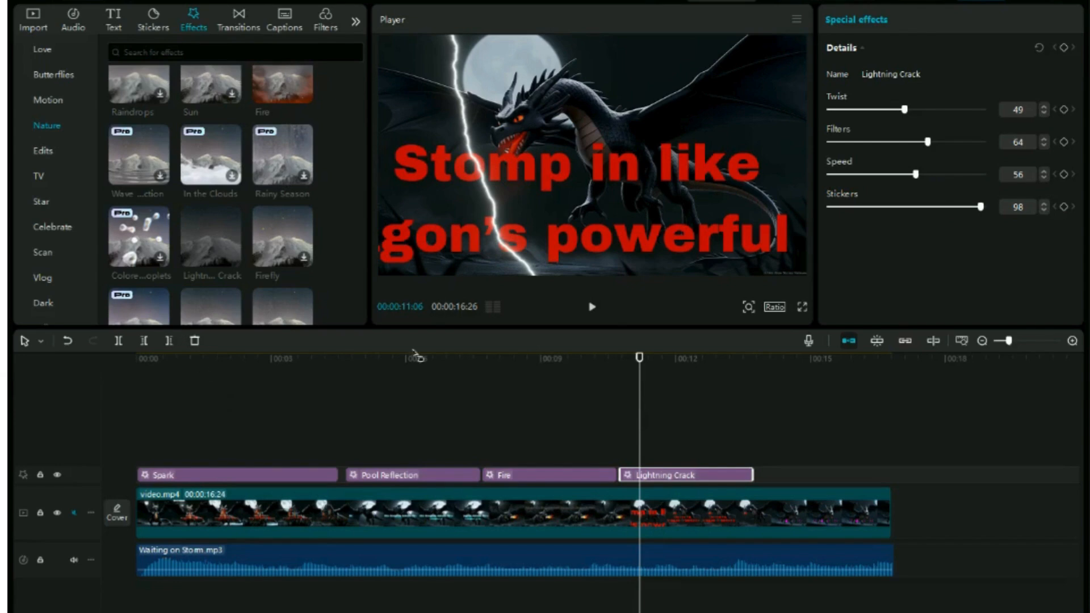
{"action": "left_click", "coordinate": [593, 308]}
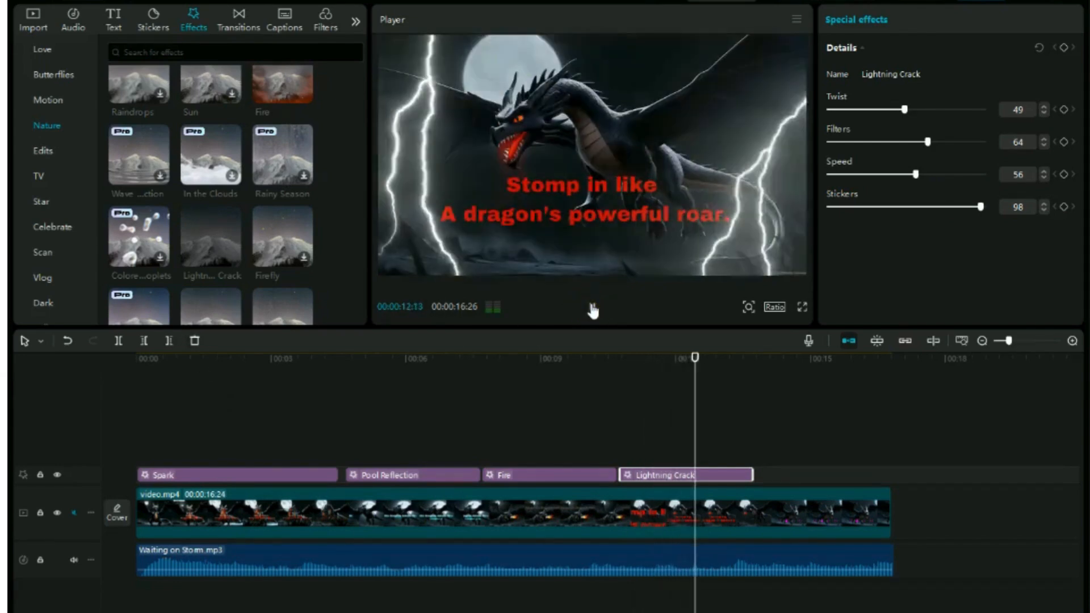
{"action": "left_click", "coordinate": [593, 308]}
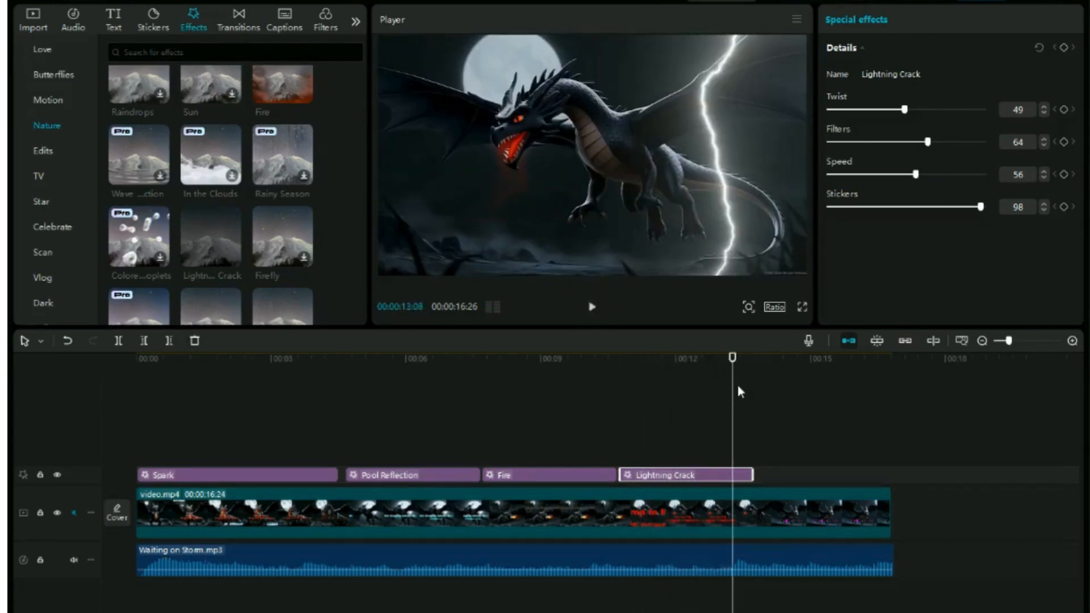
Add the Spectrum Scan effect from the Scan category above the final scene, directly after Lightning Crack
{"action": "left_click_drag", "start_coordinate": [737, 397], "coordinate": [783, 451]}
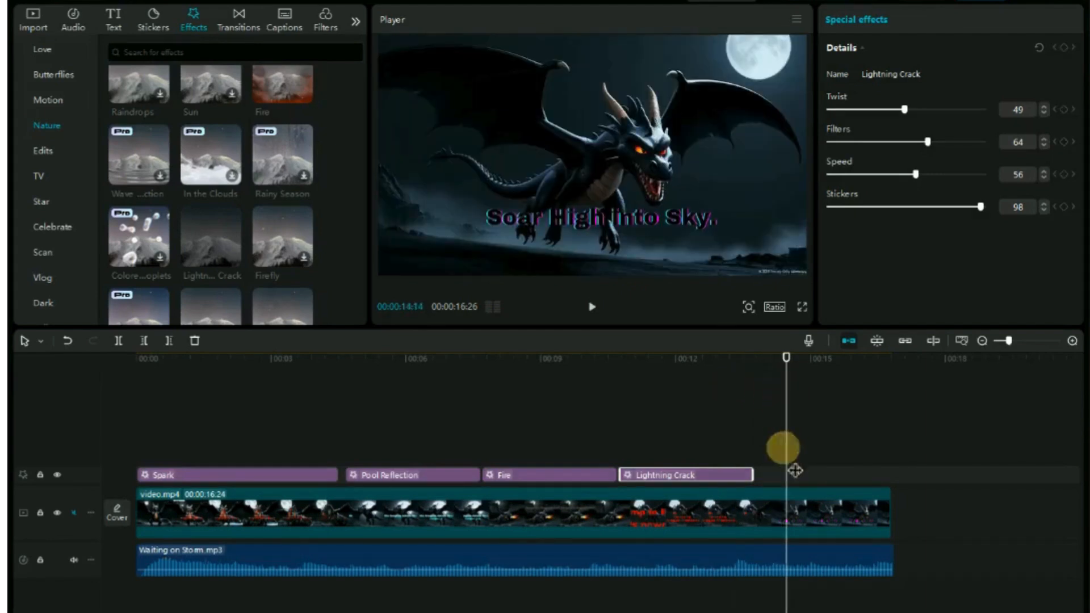
{"action": "left_click", "coordinate": [778, 506]}
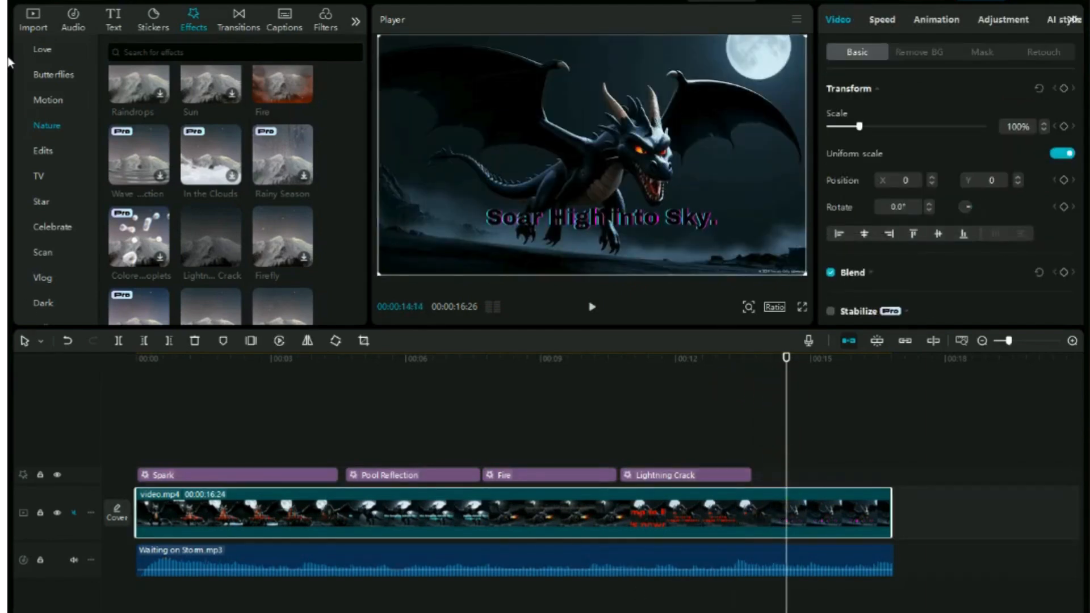
{"action": "left_click", "coordinate": [35, 254]}
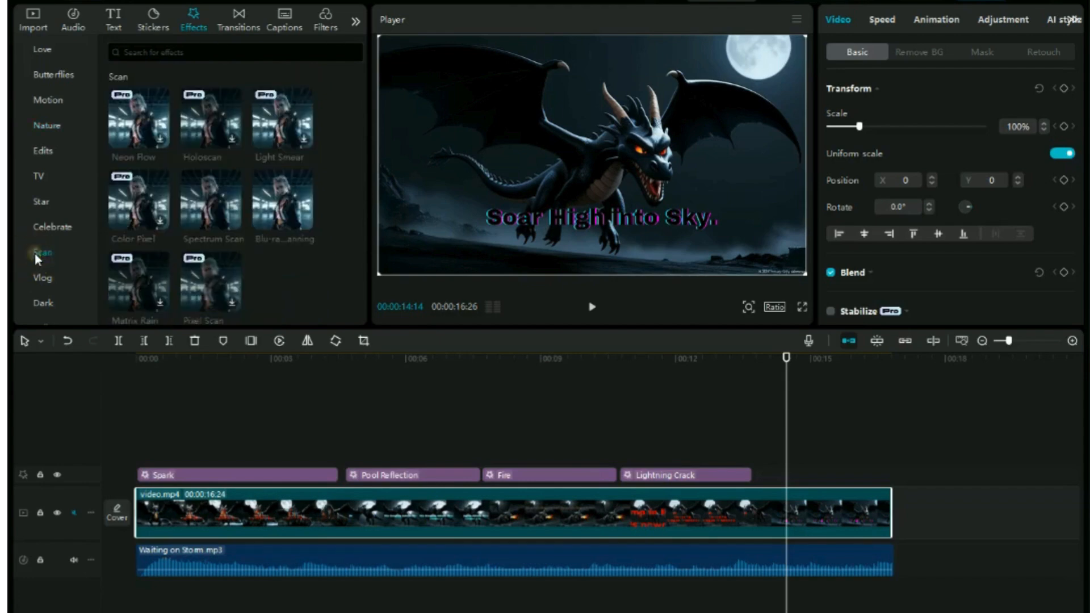
{"action": "left_click", "coordinate": [202, 197]}
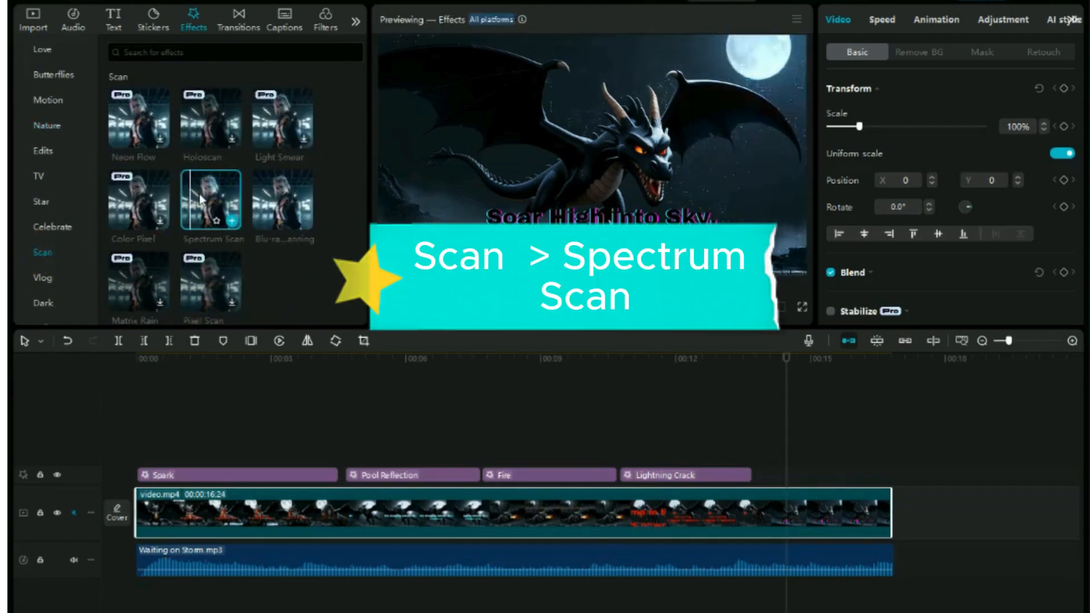
{"action": "left_click_drag", "start_coordinate": [210, 196], "coordinate": [755, 474]}
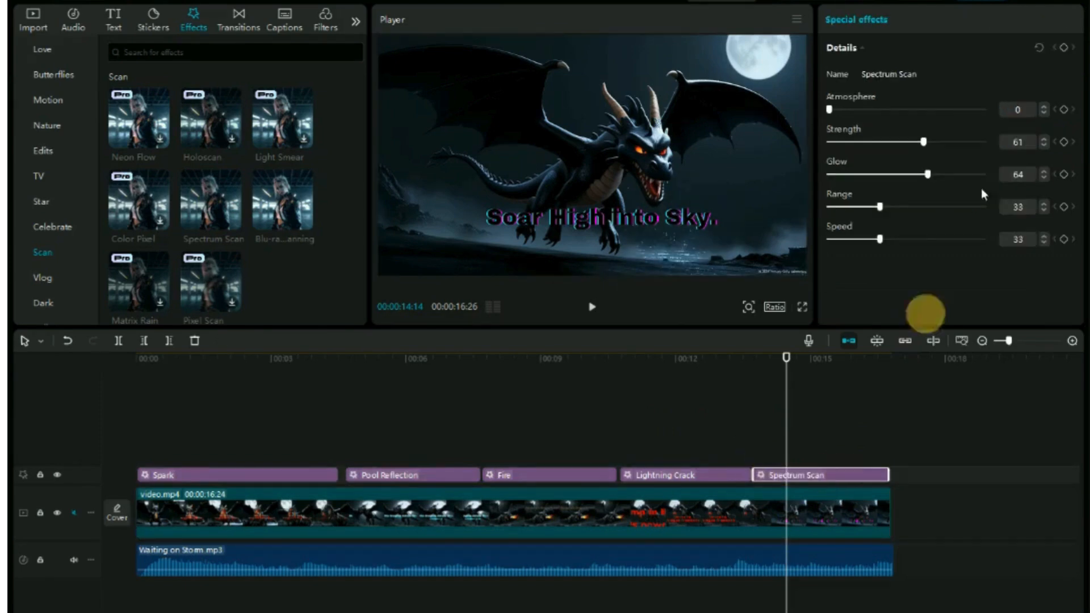
Set Spectrum Scan's atmosphere to 13, strength to 69, glow to 85, range to 47 and speed to 67, and scrub through the final scene
{"action": "mouse_move", "coordinate": [830, 111]}
{"action": "left_mouse_down"}
{"action": "mouse_move", "coordinate": [859, 111]}
{"action": "mouse_move", "coordinate": [848, 110]}
{"action": "left_mouse_up"}
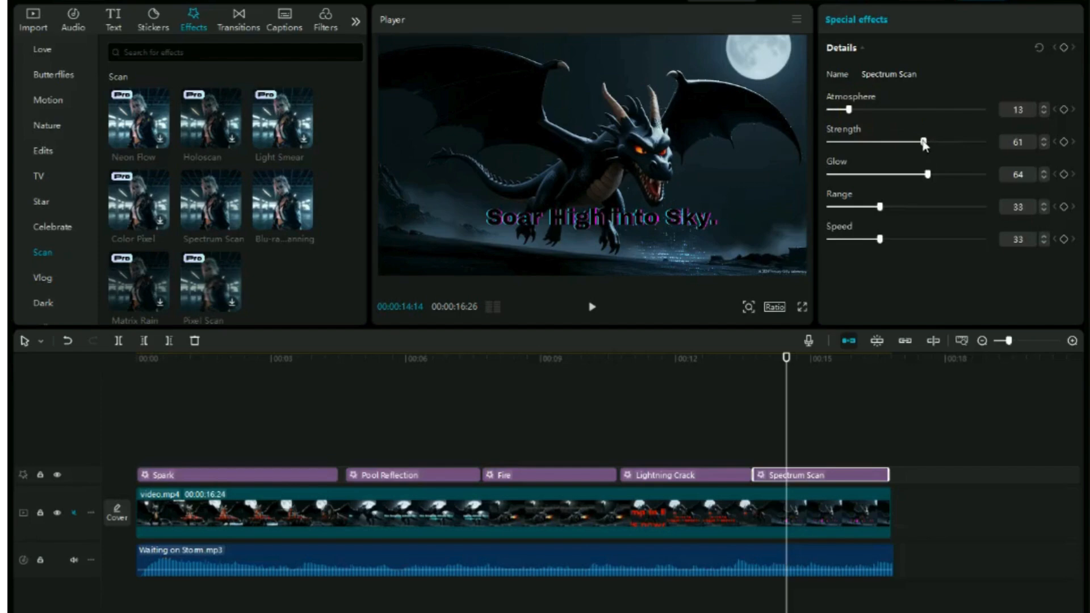
{"action": "left_click_drag", "start_coordinate": [940, 146], "coordinate": [945, 148]}
{"action": "left_click_drag", "start_coordinate": [928, 174], "coordinate": [960, 174]}
{"action": "left_click_drag", "start_coordinate": [880, 207], "coordinate": [901, 206]}
{"action": "left_click_drag", "start_coordinate": [880, 239], "coordinate": [933, 239]}
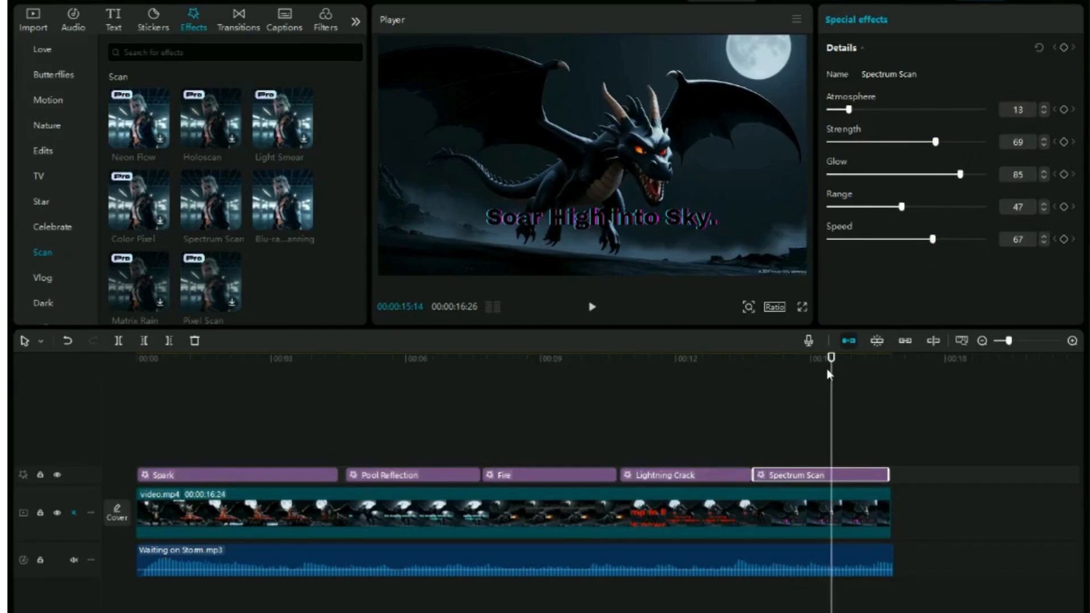
{"action": "left_click_drag", "start_coordinate": [831, 364], "coordinate": [798, 372]}
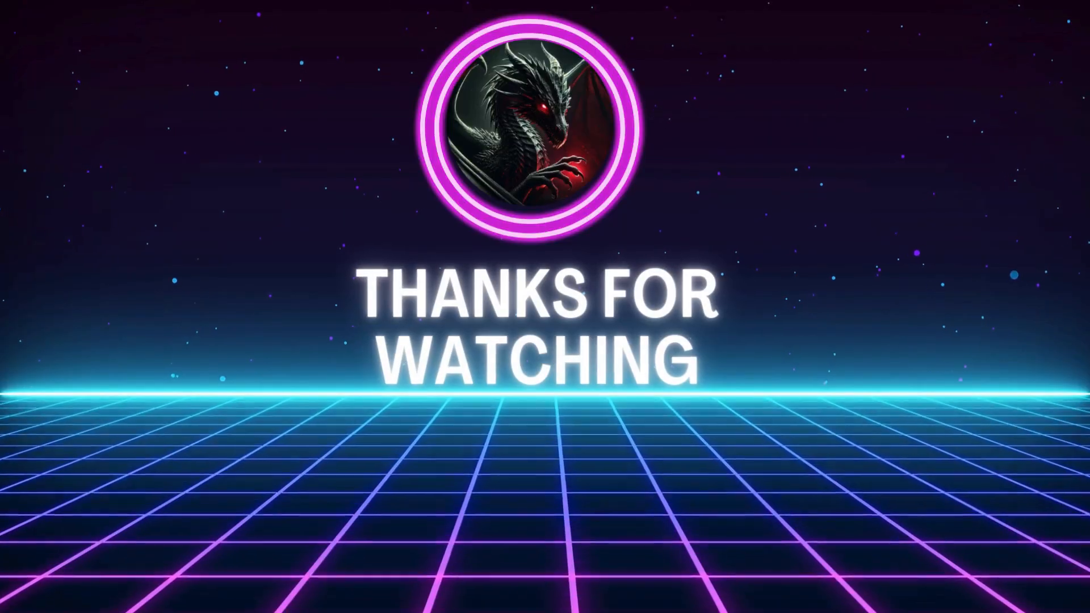